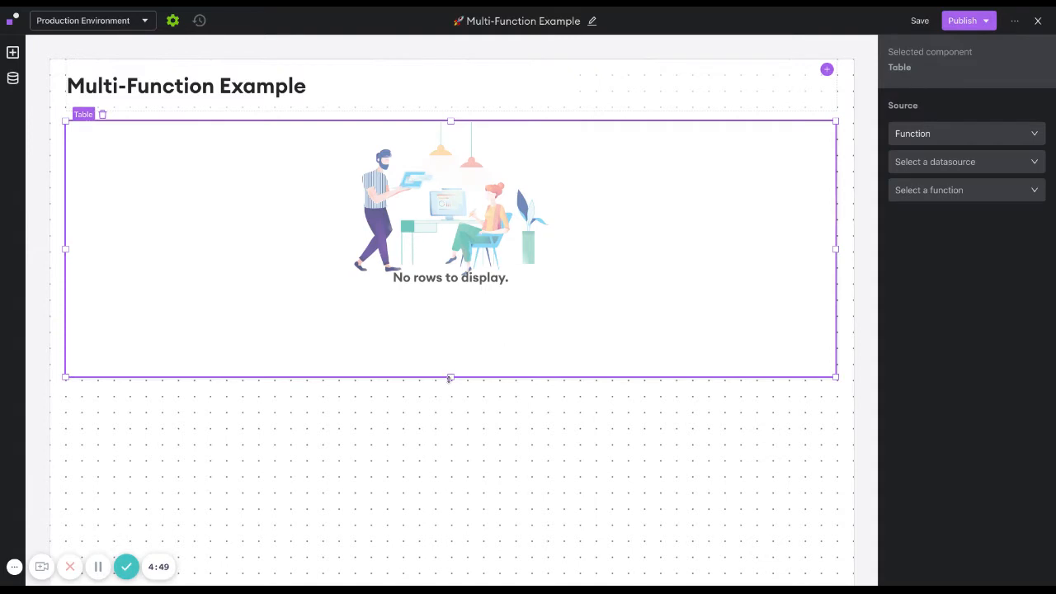
- Enlarge the empty table downward and connect it to the Postgres function List user_accounts records
{"action": "left_click_drag", "start_coordinate": [450, 378], "coordinate": [450, 541]}
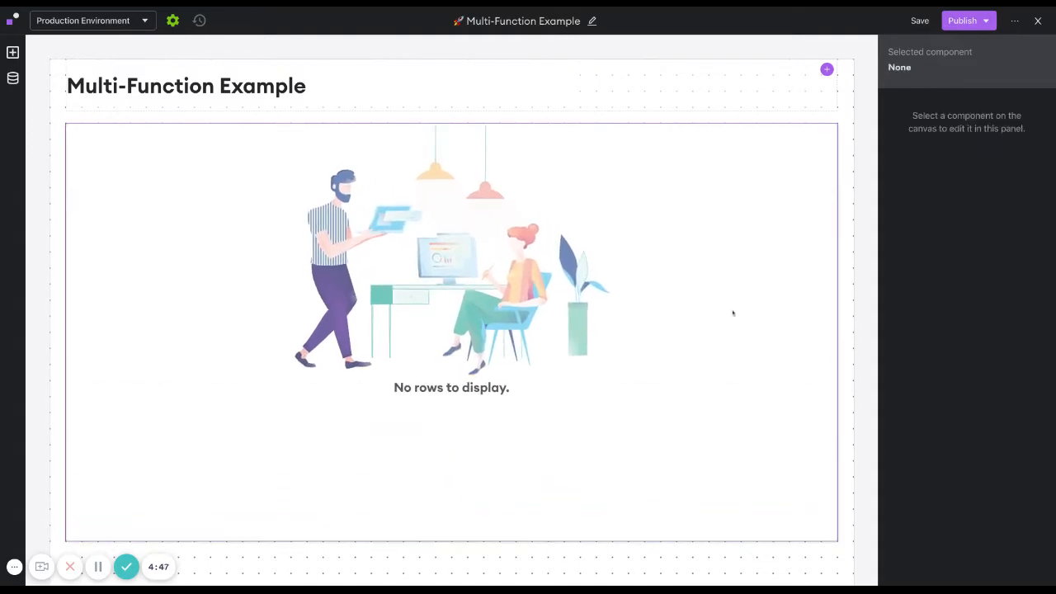
{"action": "left_click", "coordinate": [650, 324]}
{"action": "left_click", "coordinate": [946, 164]}
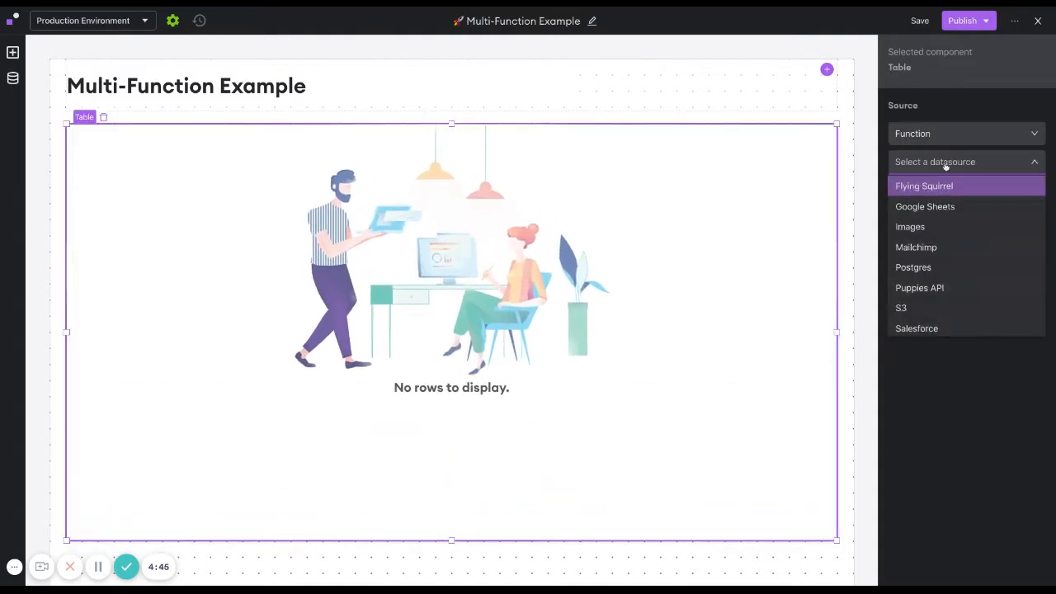
{"action": "left_click", "coordinate": [913, 270]}
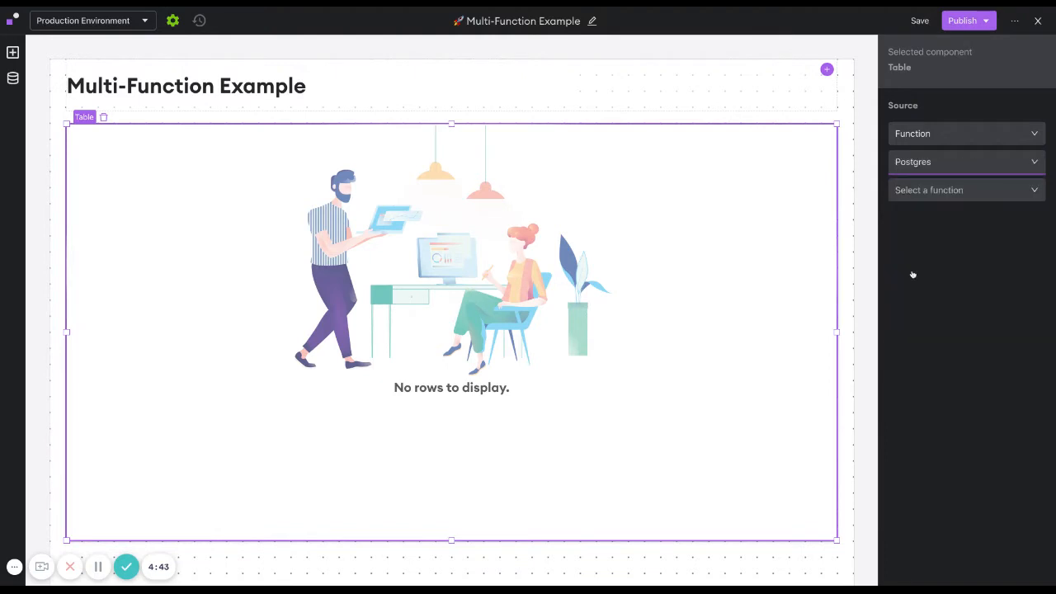
{"action": "left_click", "coordinate": [914, 191]}
{"action": "type", "text": "user"}
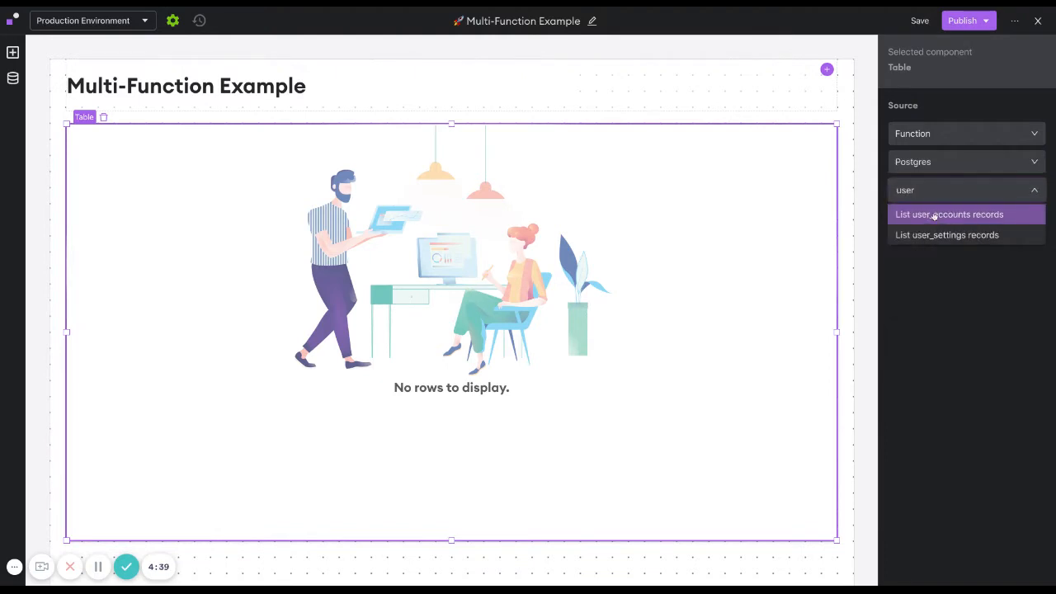
{"action": "left_click", "coordinate": [936, 215]}
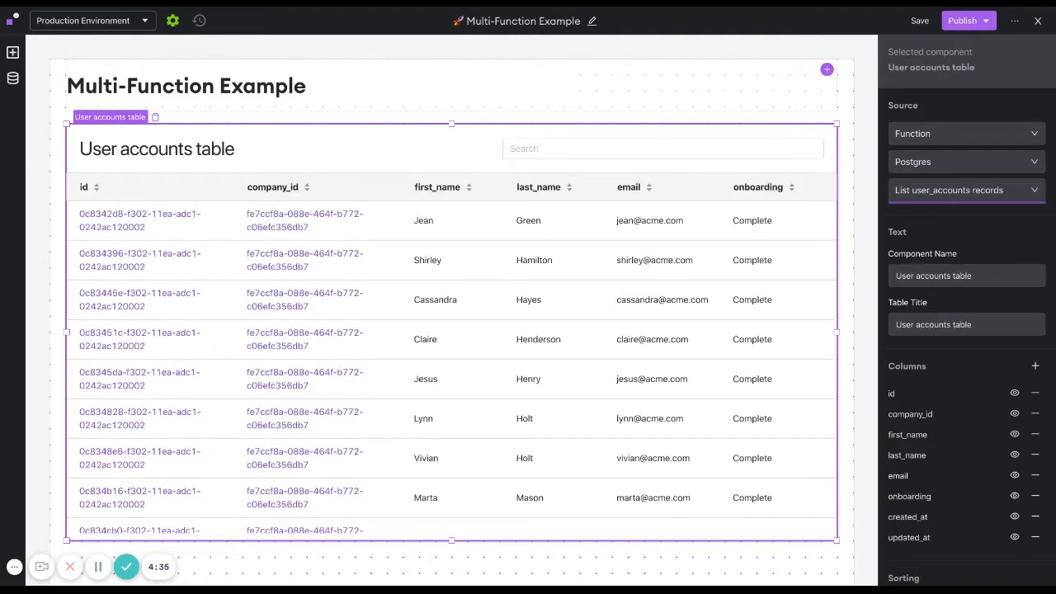
- Hide the table's id and company_id columns and set its default sorting to created_at
{"action": "left_click", "coordinate": [1016, 394]}
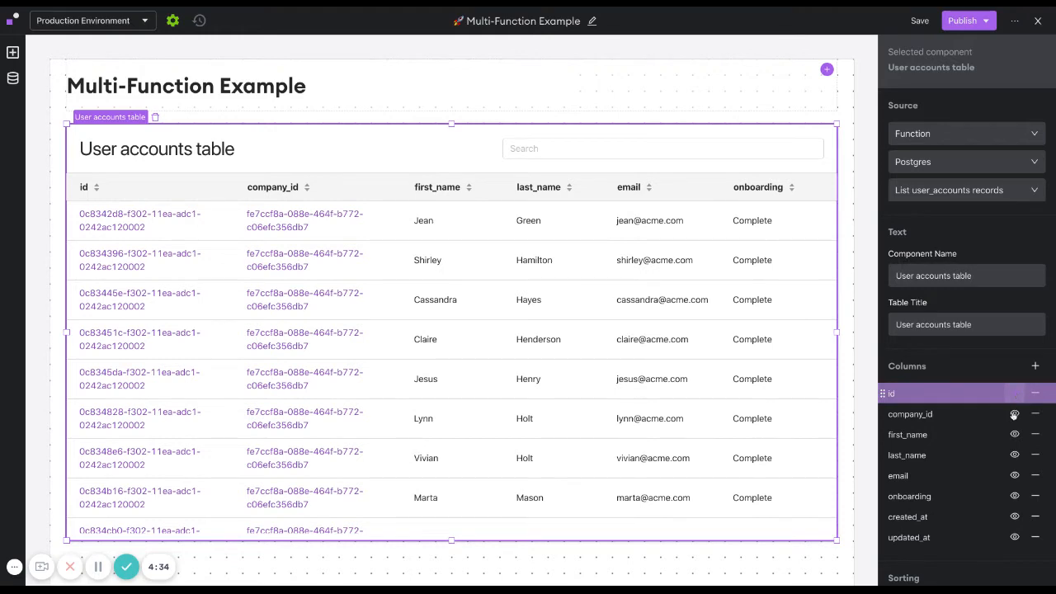
{"action": "left_click", "coordinate": [1015, 415]}
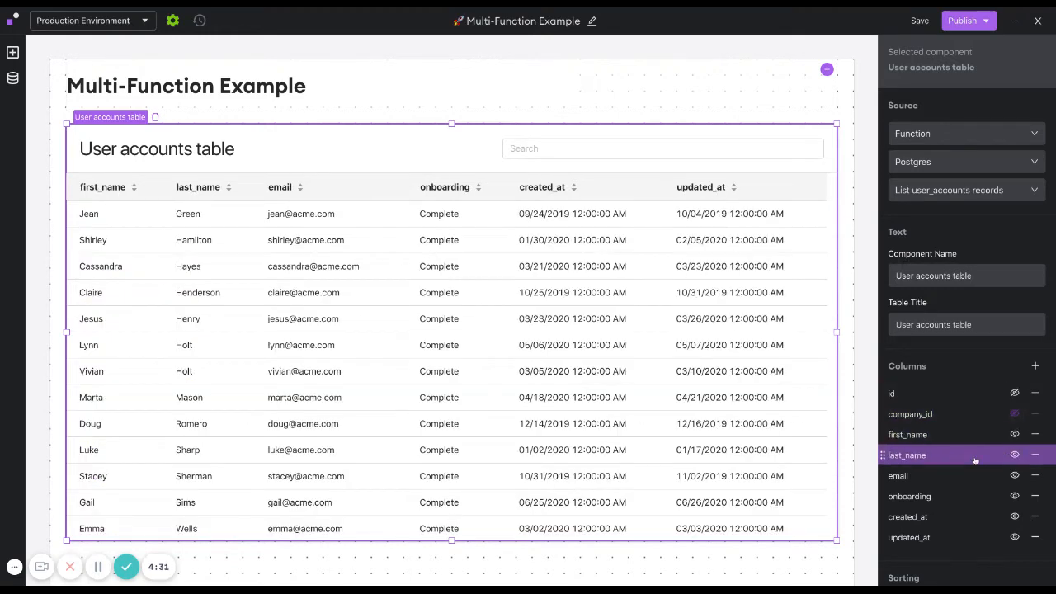
{"action": "scroll", "coordinate": [976, 461], "scroll_direction": "down", "scroll_amount": 1}
{"action": "scroll", "coordinate": [976, 461], "scroll_direction": "down", "scroll_amount": 3}
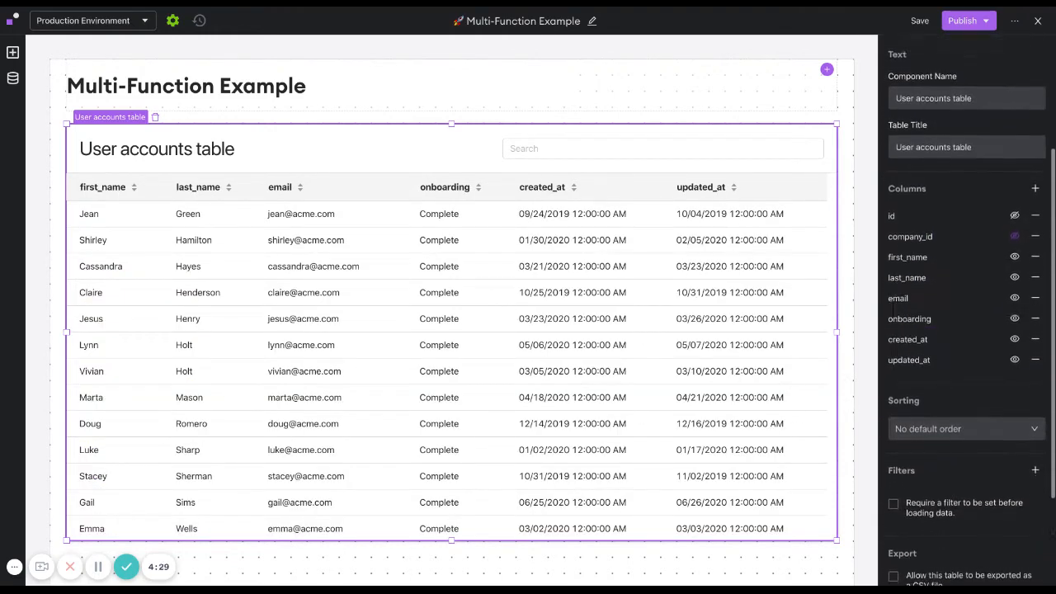
{"action": "left_click", "coordinate": [930, 397]}
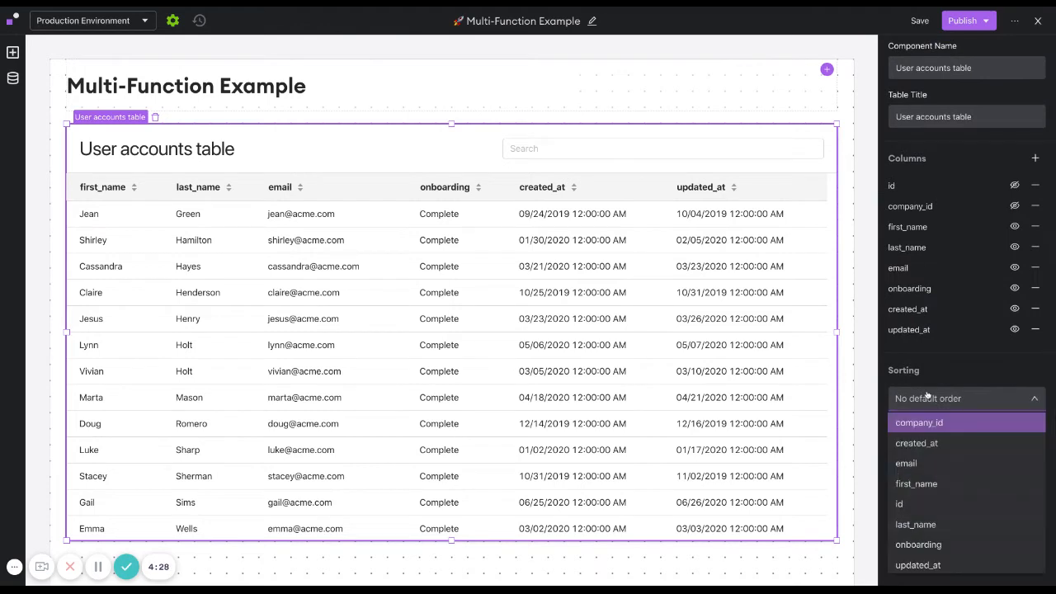
{"action": "left_click", "coordinate": [918, 444]}
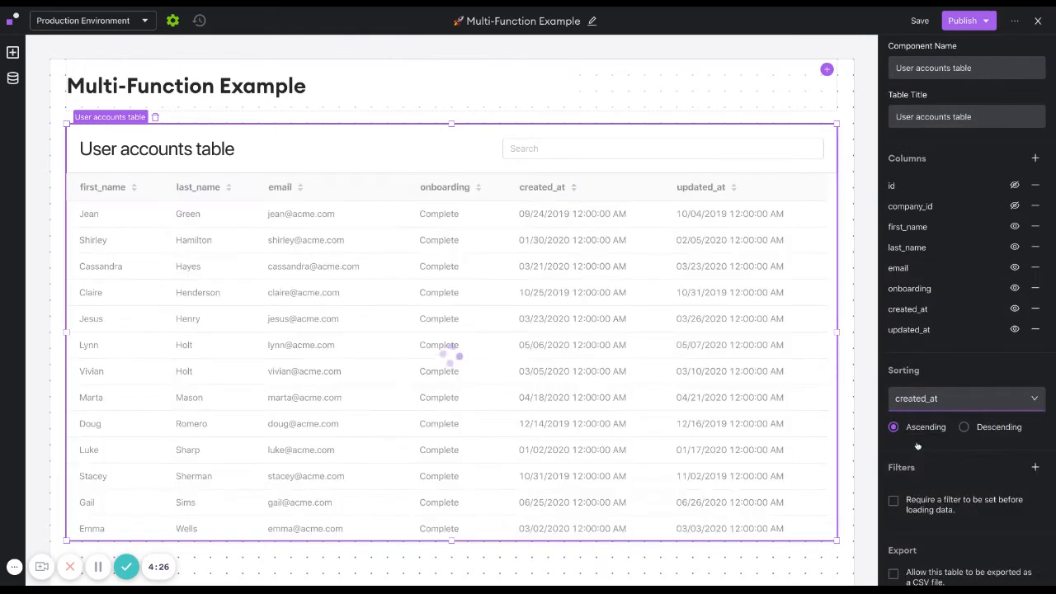
- Add a filter to the user accounts table where onboarding is equal to Pending
{"action": "scroll", "coordinate": [931, 458], "scroll_direction": "down", "scroll_amount": 1}
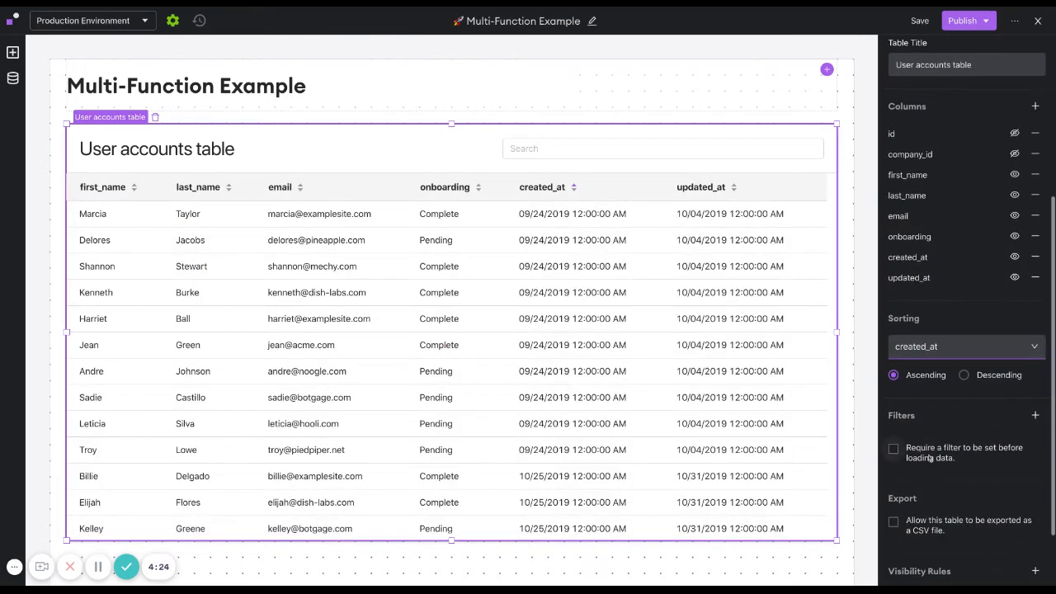
{"action": "left_click", "coordinate": [1035, 415]}
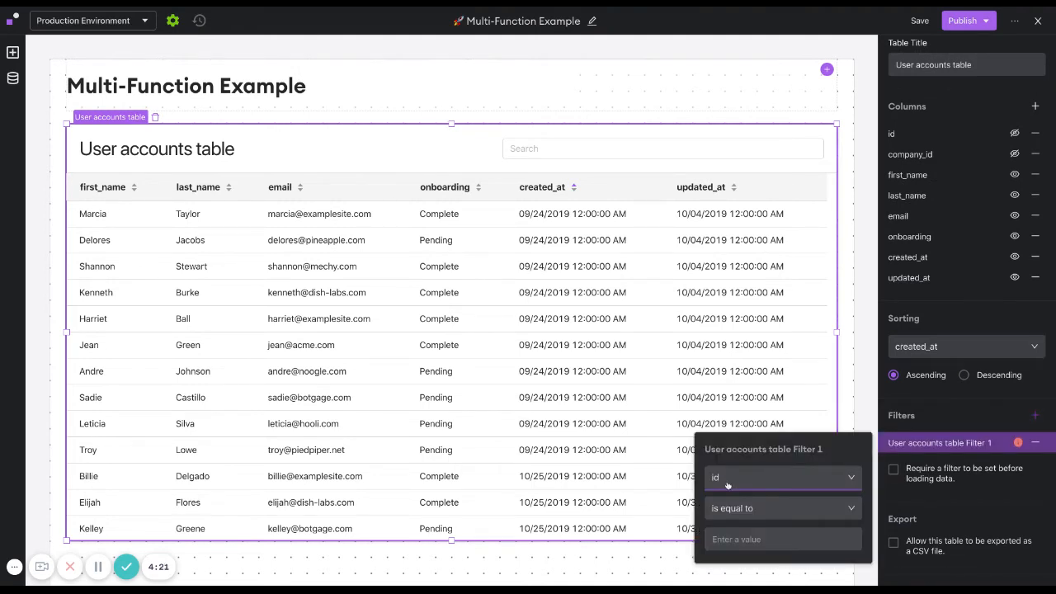
{"action": "left_click", "coordinate": [726, 478]}
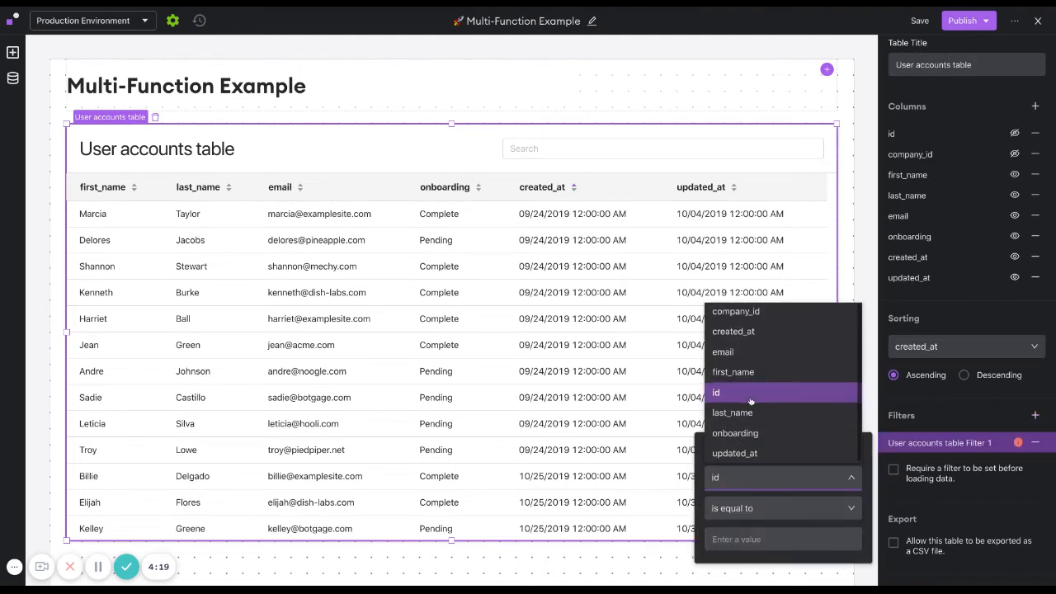
{"action": "left_click", "coordinate": [734, 433]}
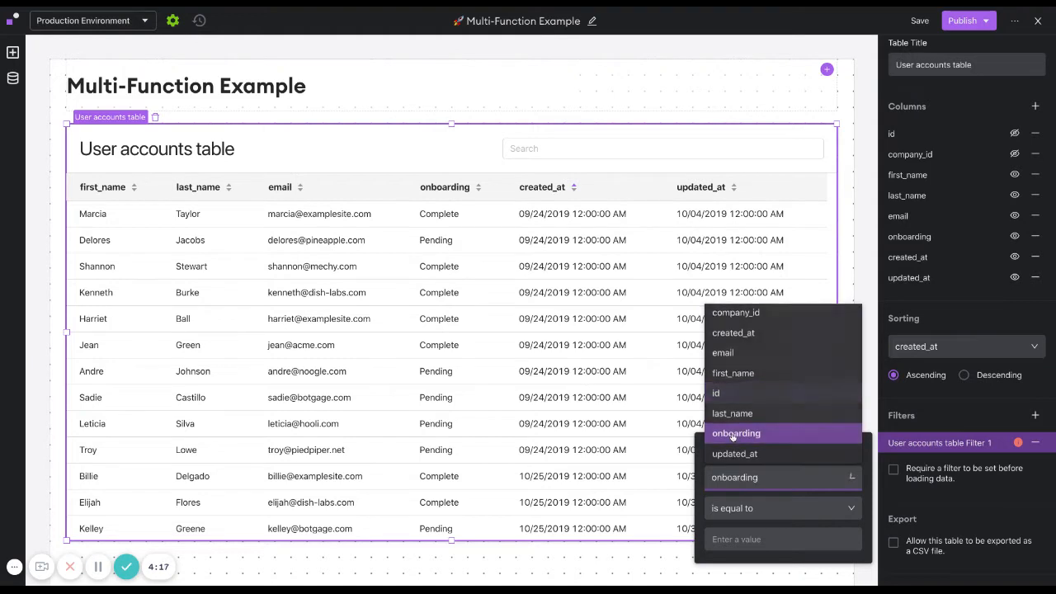
{"action": "left_click", "coordinate": [730, 540]}
{"action": "type", "text": "Pending"}
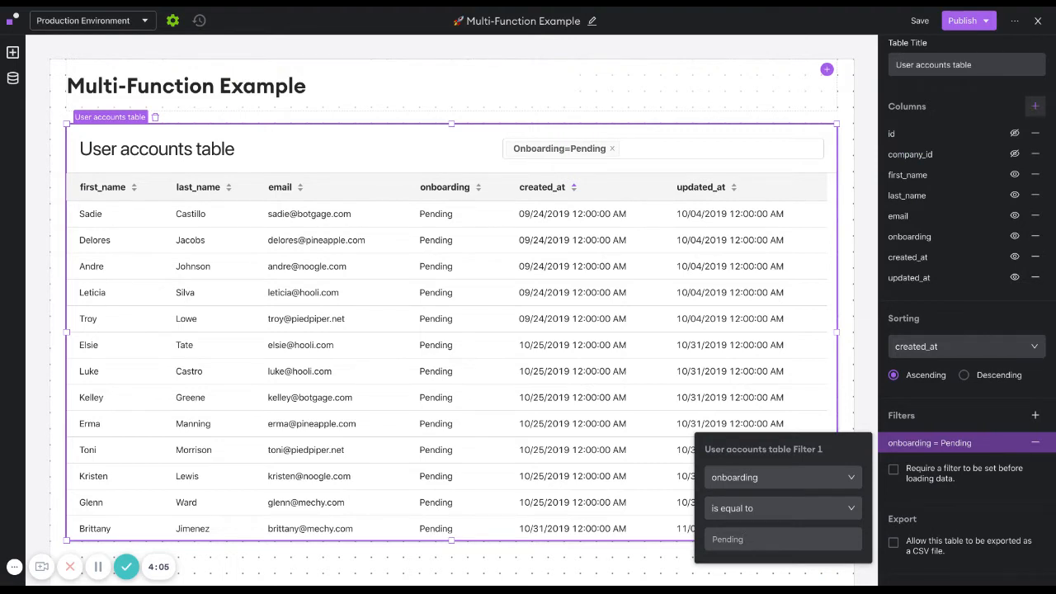
- Add a button column to the user accounts table and connect it to the Mailchimp function Add to Mailchimp Audience
{"action": "left_click", "coordinate": [1032, 108]}
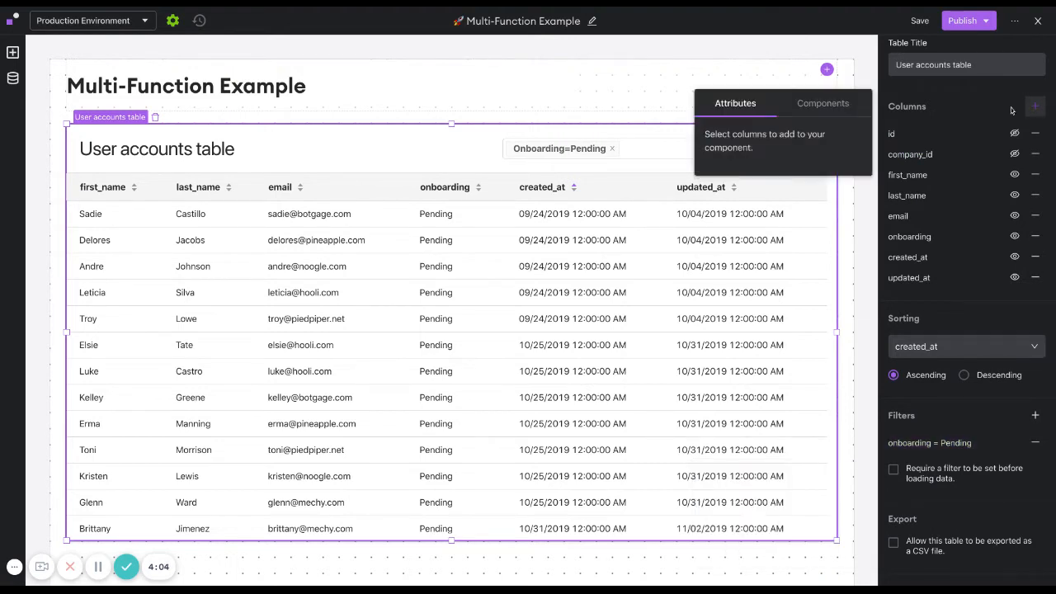
{"action": "left_click", "coordinate": [823, 105]}
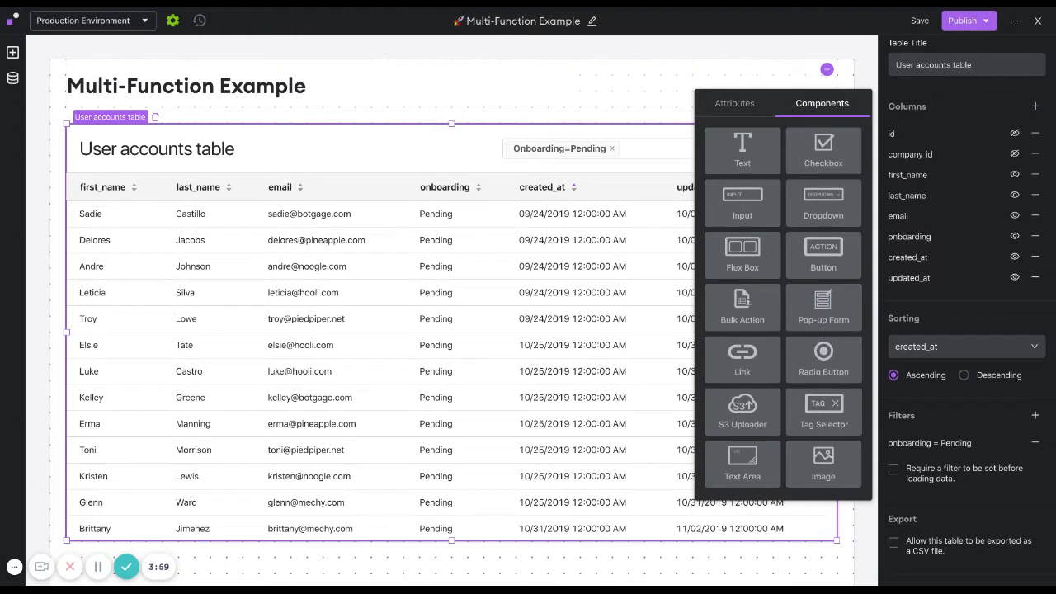
{"action": "left_click", "coordinate": [817, 249]}
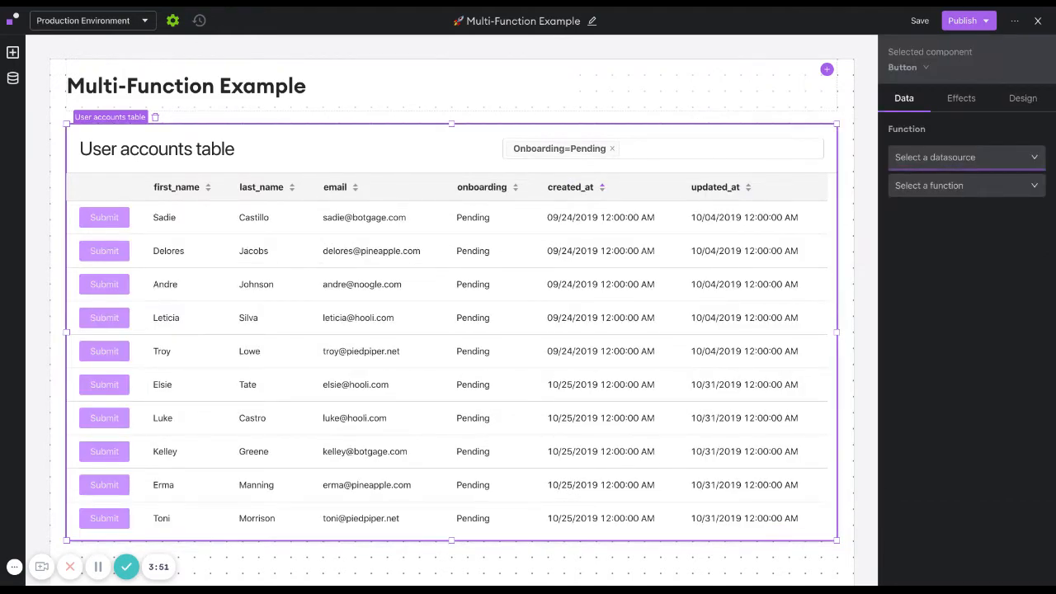
{"action": "left_click", "coordinate": [966, 157]}
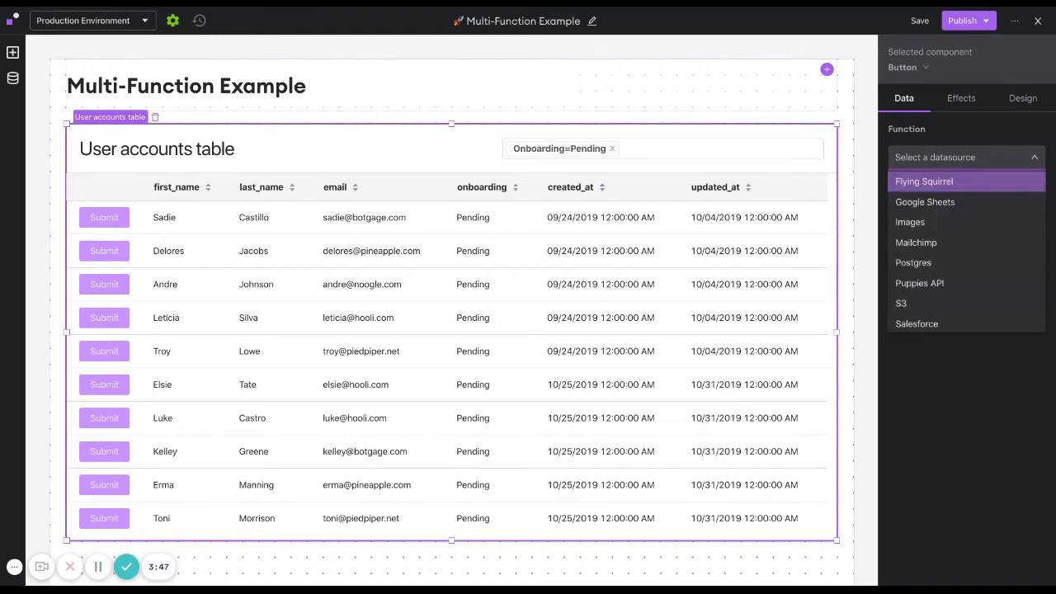
{"action": "left_click", "coordinate": [908, 242]}
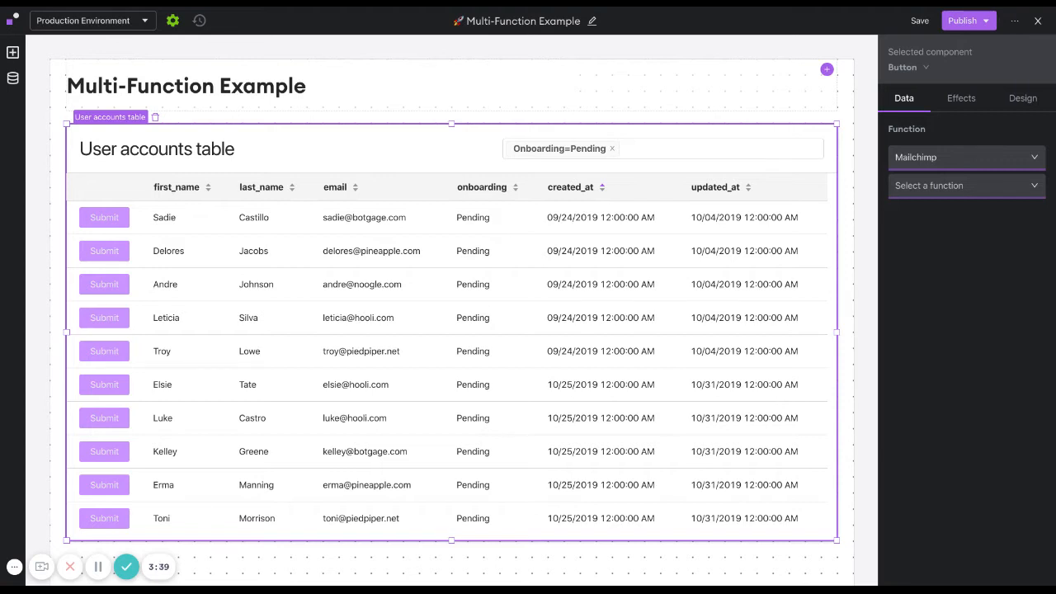
{"action": "left_click", "coordinate": [912, 186]}
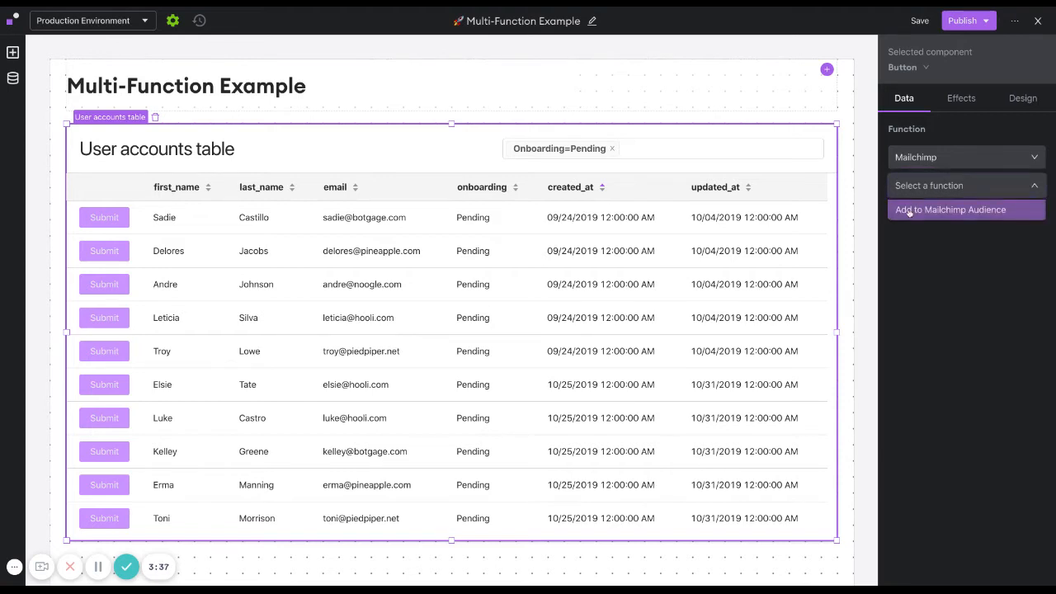
{"action": "left_click", "coordinate": [909, 210]}
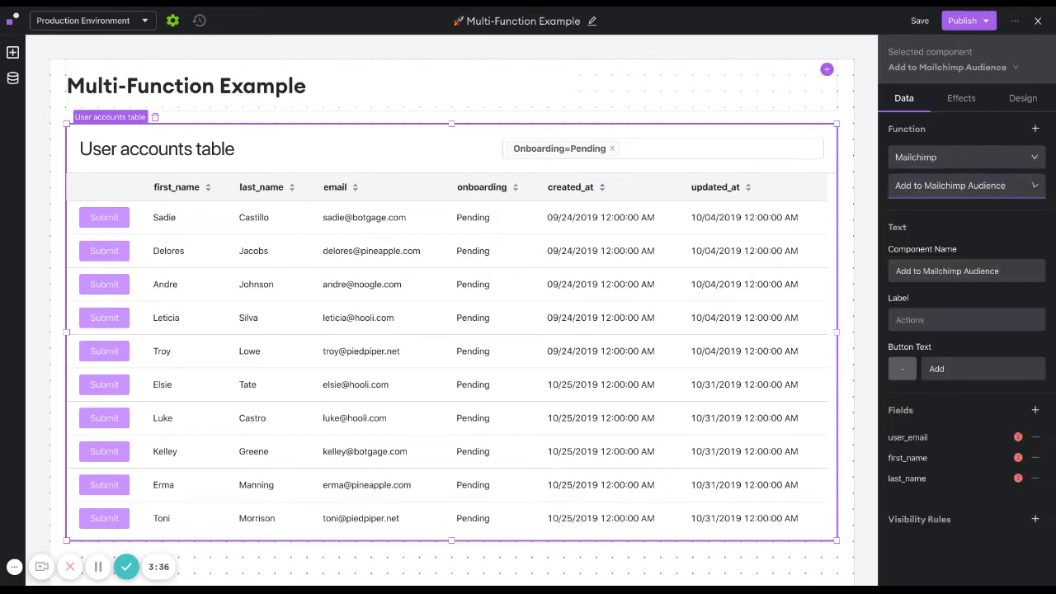
- Set the button's component name to Onboard User, its label to Action and its button text to Onboard User
{"action": "left_click", "coordinate": [915, 271]}
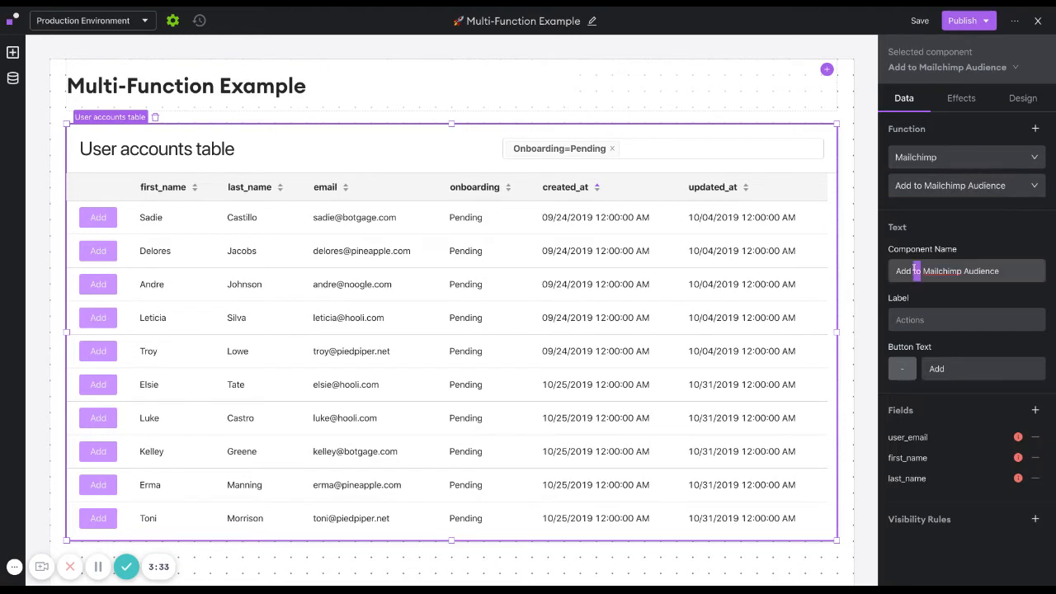
{"action": "key", "text": "ctrl+a"}
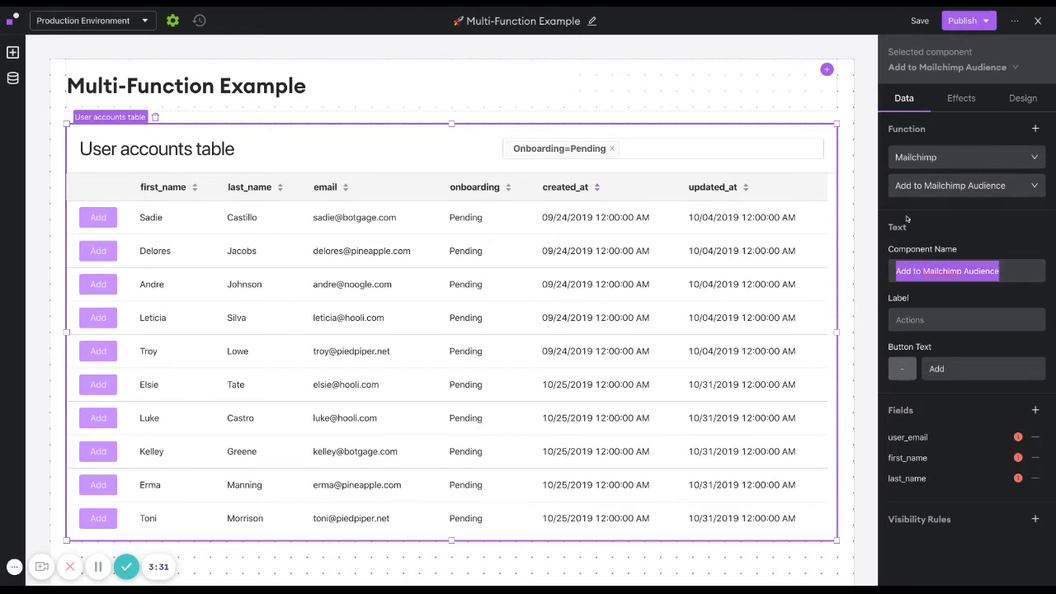
{"action": "type", "text": "Onboard User"}
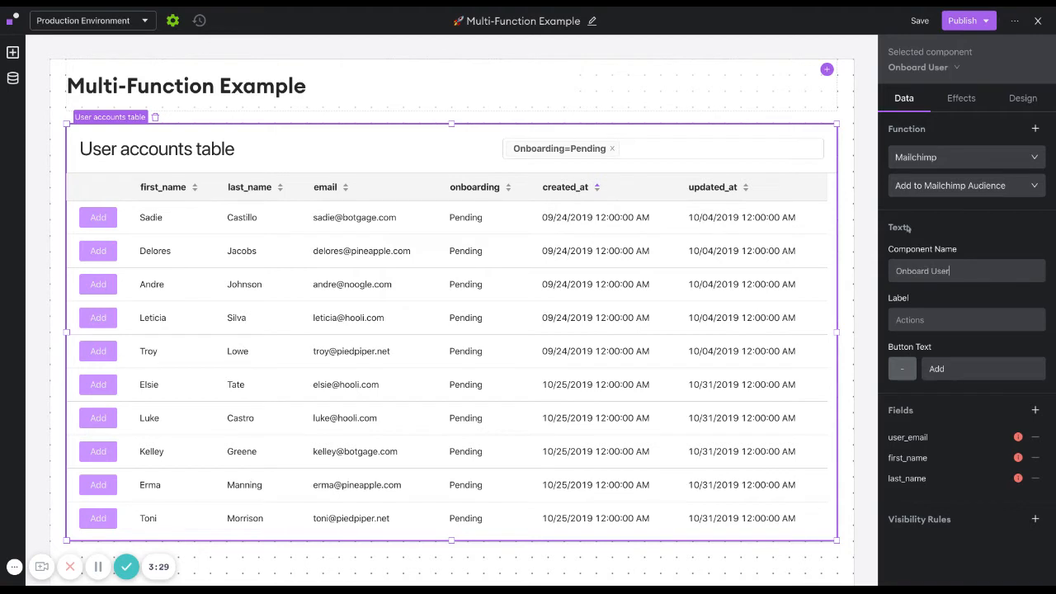
{"action": "left_click", "coordinate": [901, 319]}
{"action": "type", "text": "Acti"}
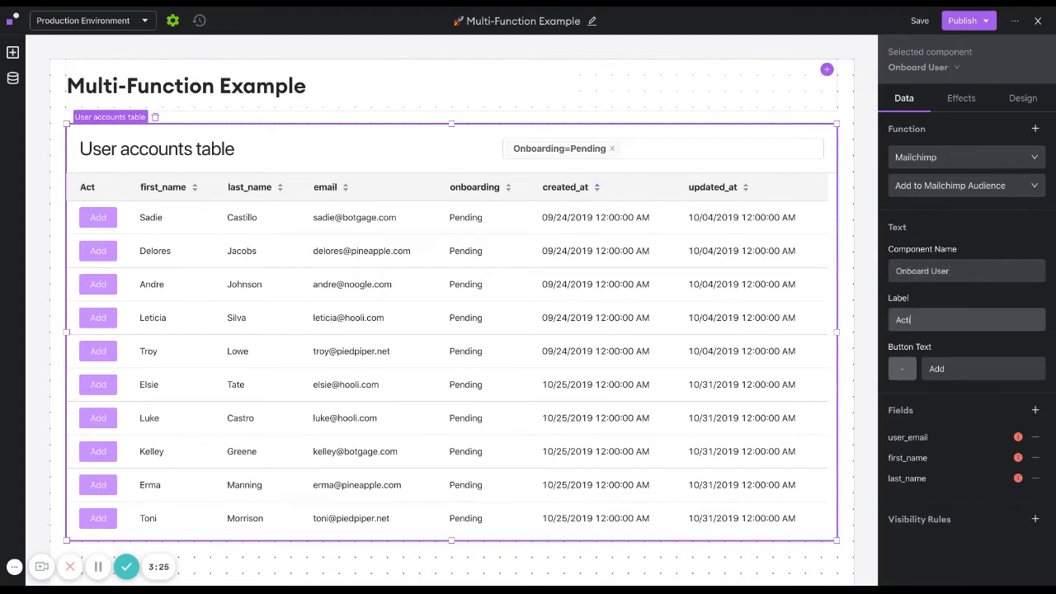
{"action": "type", "text": "on"}
{"action": "left_click", "coordinate": [935, 368]}
{"action": "double_click", "coordinate": [935, 368]}
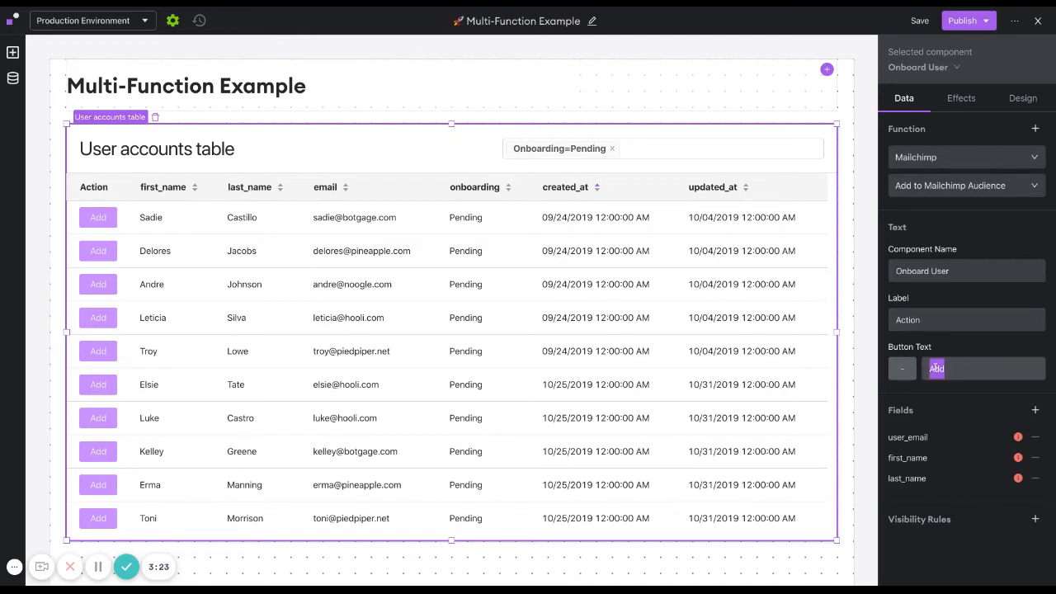
{"action": "type", "text": "Onboard User"}
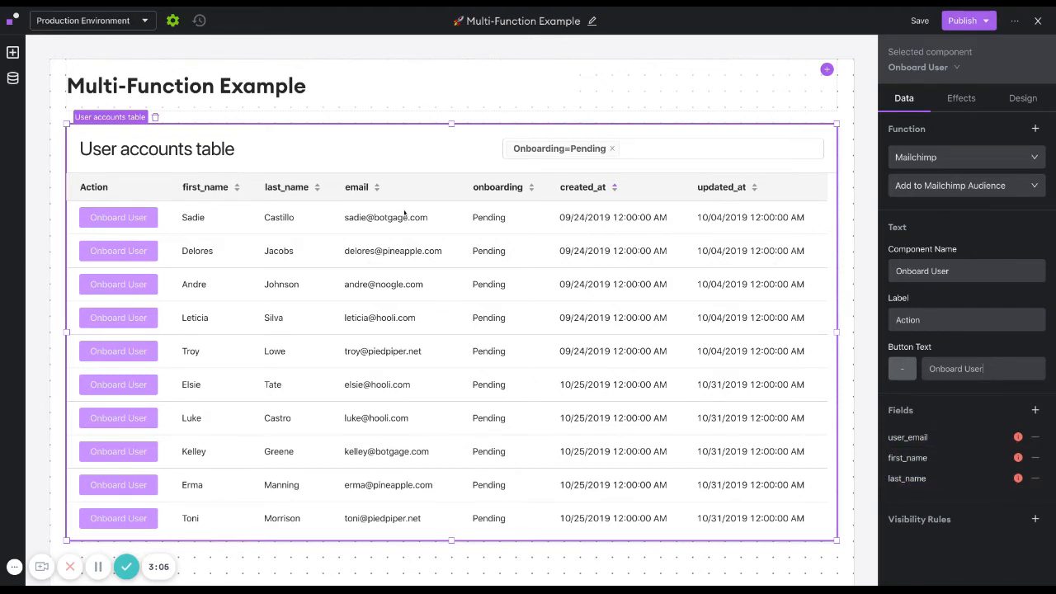
- Bind the button's user_email field to the component value This Row / data / email
{"action": "left_click", "coordinate": [908, 437]}
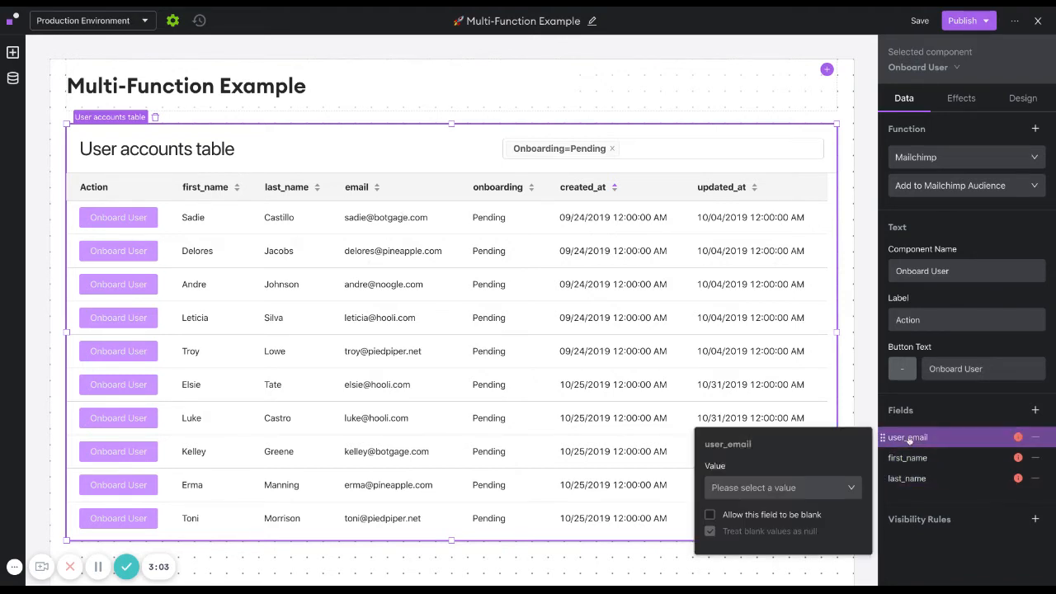
{"action": "left_click", "coordinate": [737, 492]}
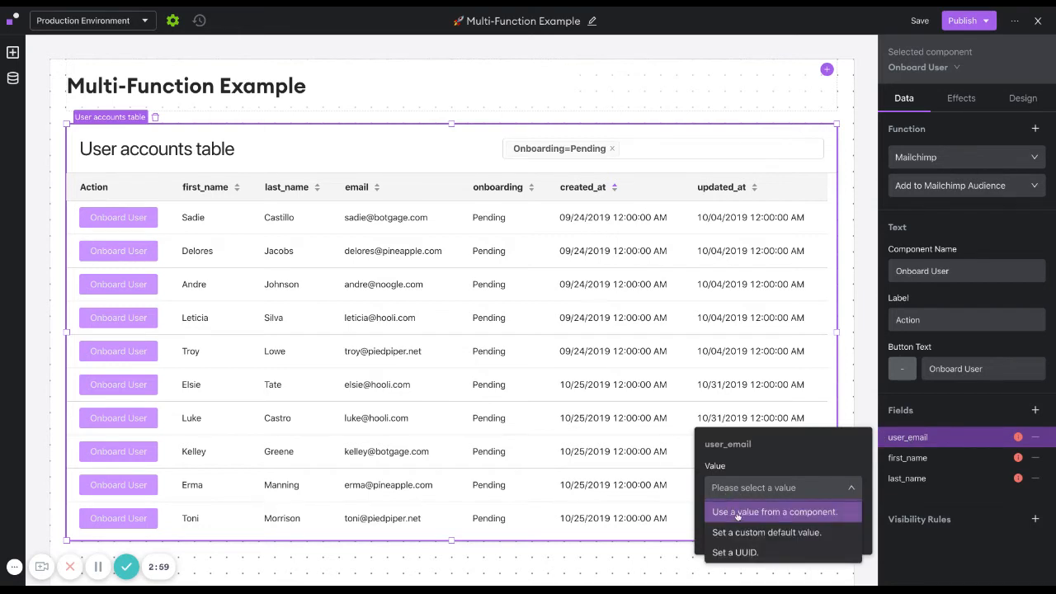
{"action": "left_click", "coordinate": [738, 513]}
{"action": "left_click", "coordinate": [724, 509]}
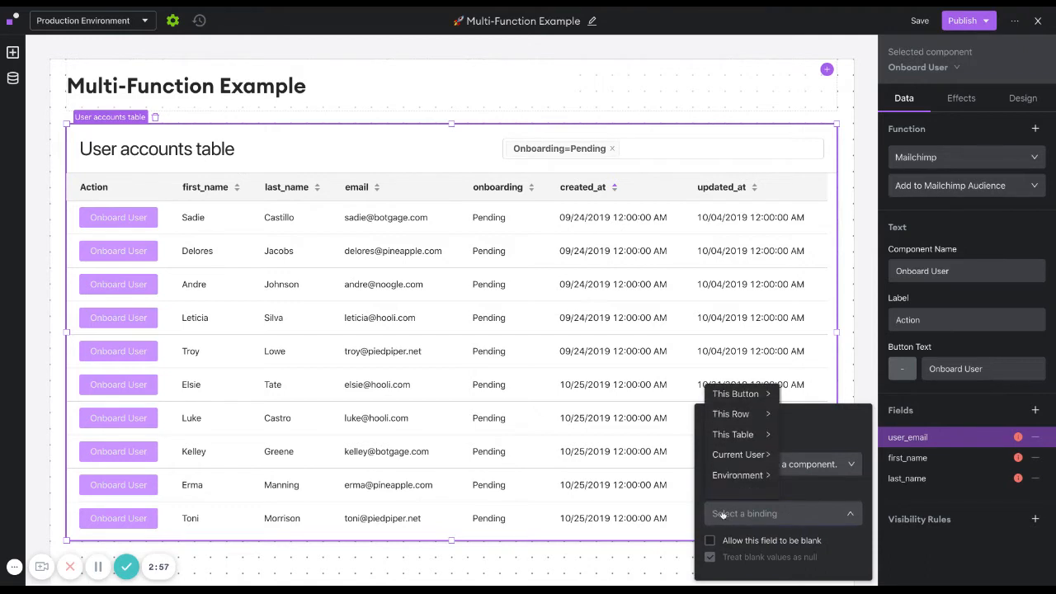
{"action": "mouse_move", "coordinate": [744, 413]}
{"action": "mouse_move", "coordinate": [821, 393]}
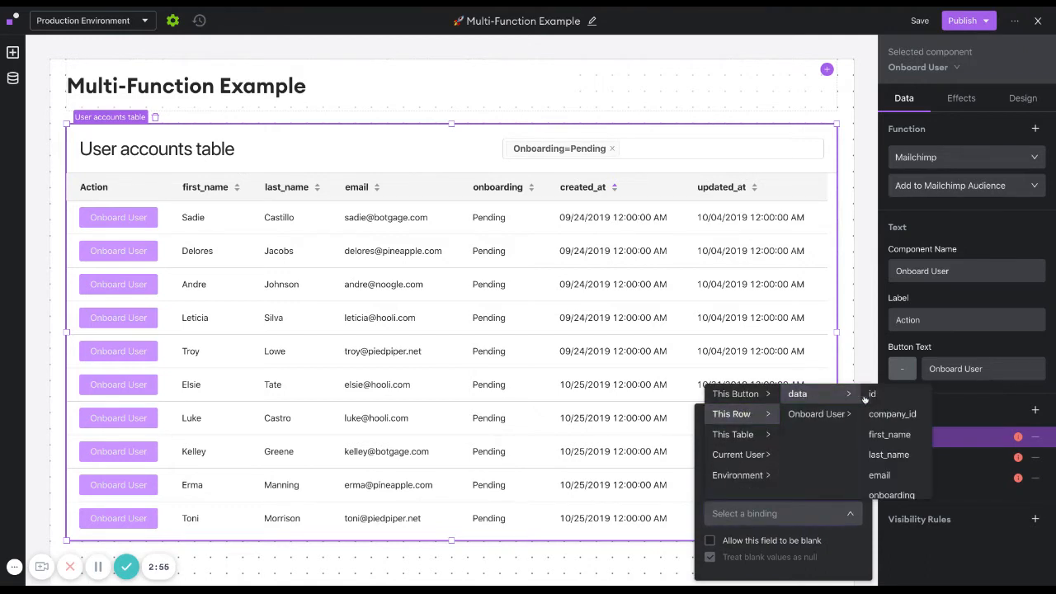
{"action": "left_click", "coordinate": [879, 475]}
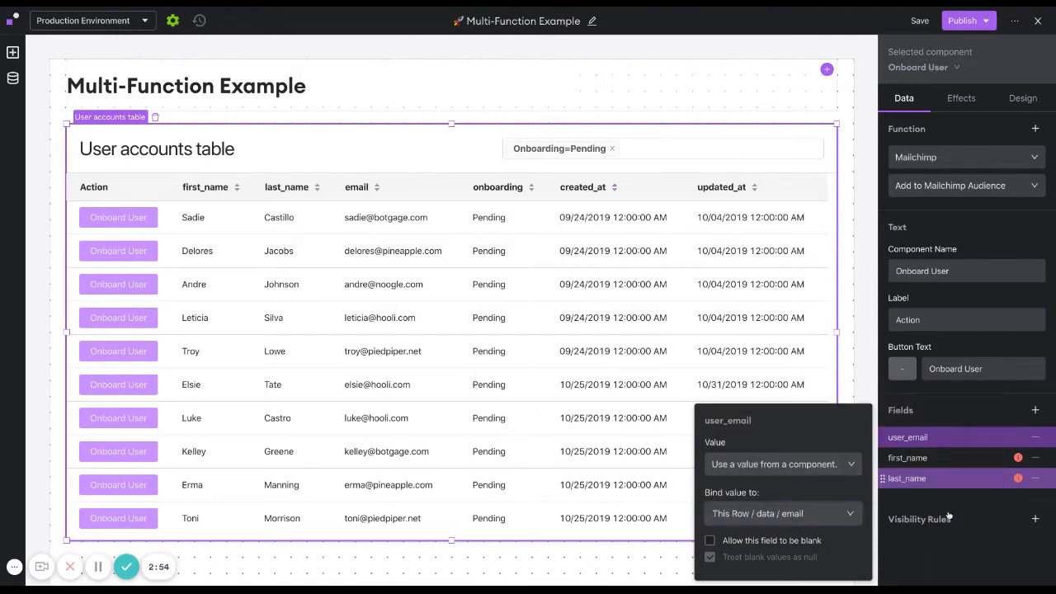
- Bind the button's first_name field to the component value This Row / data / first_name
{"action": "left_click", "coordinate": [918, 458]}
{"action": "left_click", "coordinate": [728, 509]}
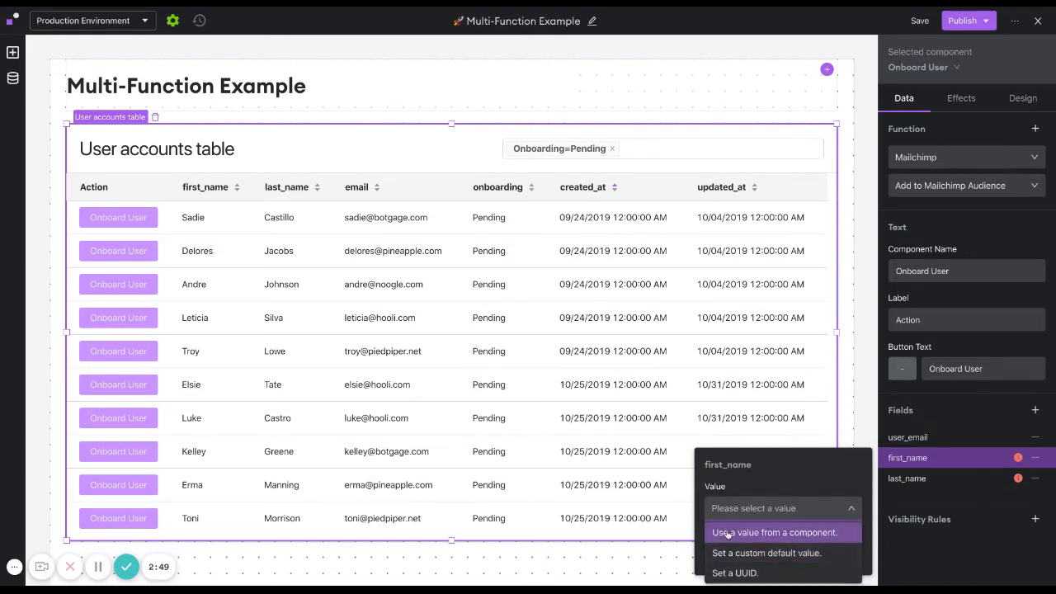
{"action": "left_click", "coordinate": [724, 533]}
{"action": "left_click", "coordinate": [729, 513]}
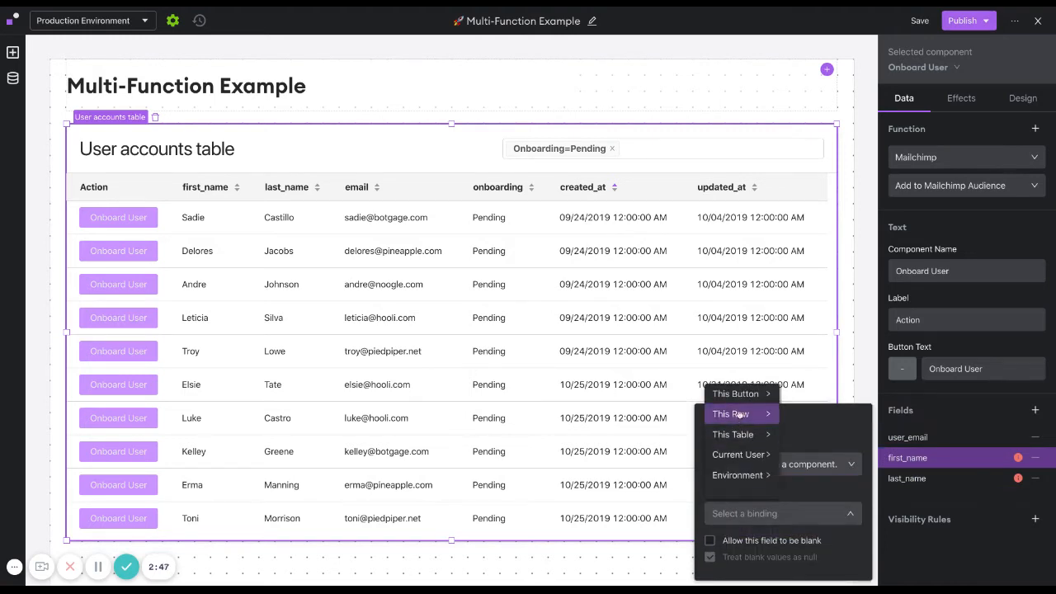
{"action": "mouse_move", "coordinate": [734, 413]}
{"action": "mouse_move", "coordinate": [797, 393]}
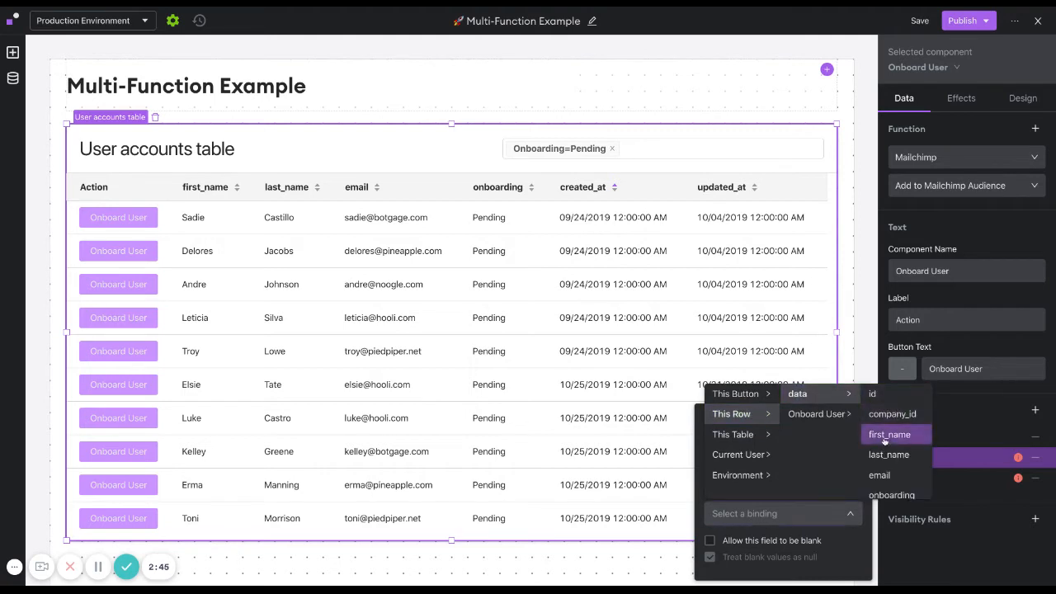
{"action": "left_click", "coordinate": [889, 434]}
{"action": "left_click", "coordinate": [924, 497]}
- Bind the button's last_name field to the component value This Row / data / last_name
{"action": "left_click", "coordinate": [905, 486]}
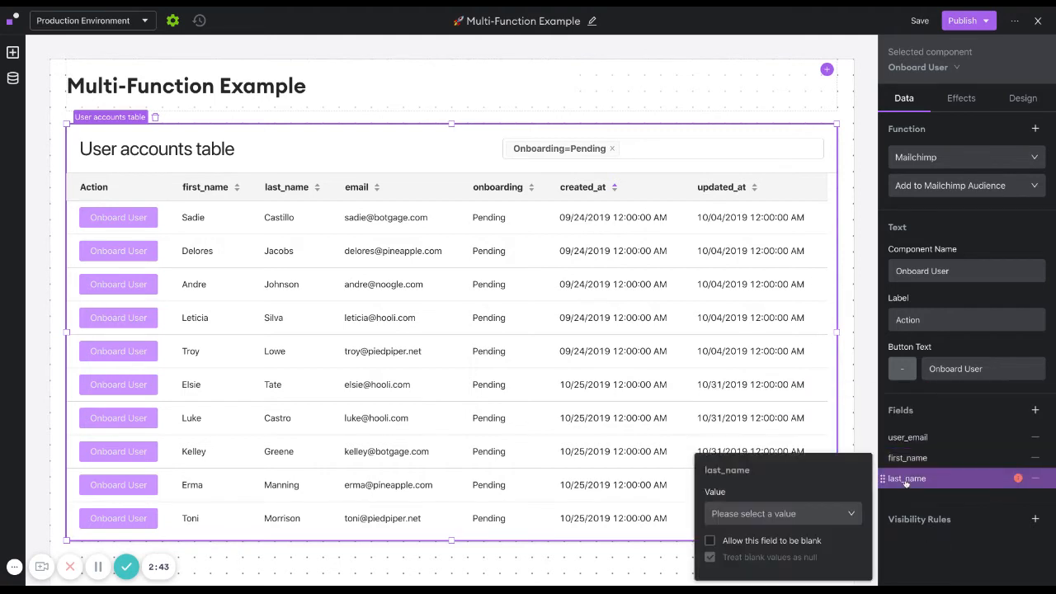
{"action": "left_click", "coordinate": [726, 516]}
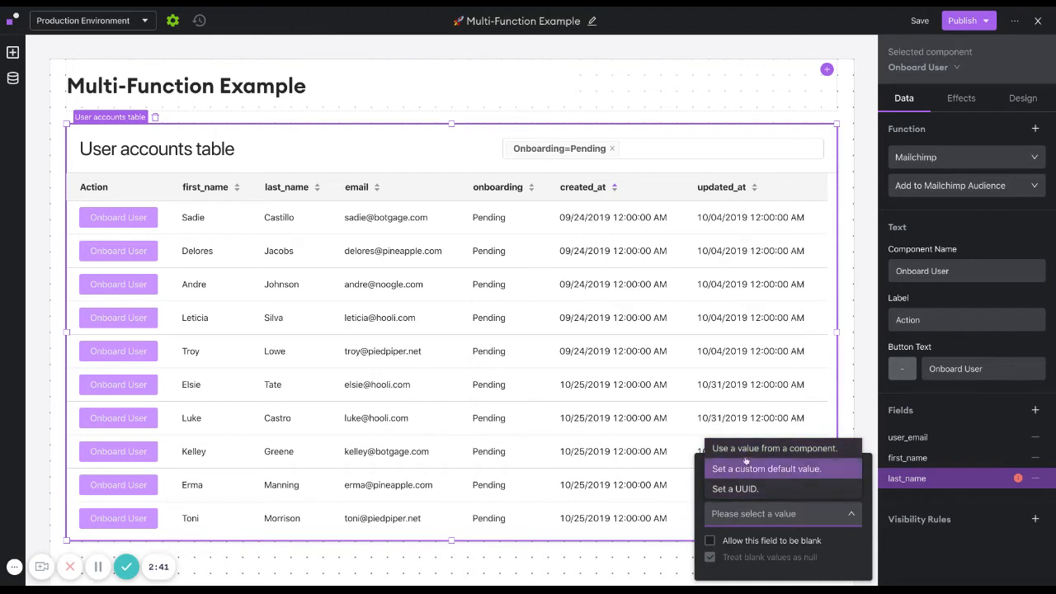
{"action": "left_click", "coordinate": [726, 449]}
{"action": "left_click", "coordinate": [719, 515]}
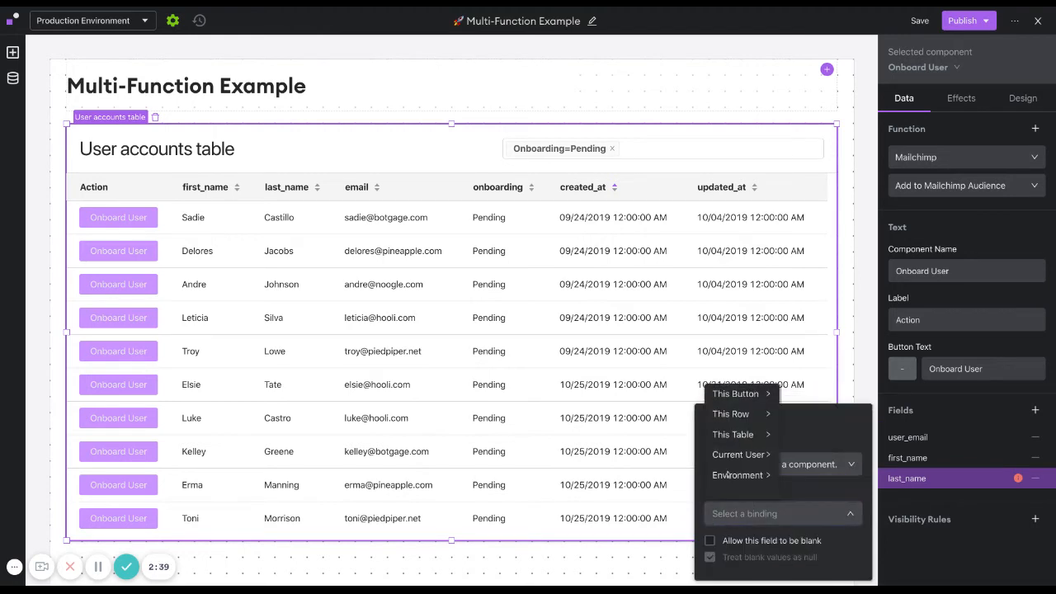
{"action": "mouse_move", "coordinate": [766, 414]}
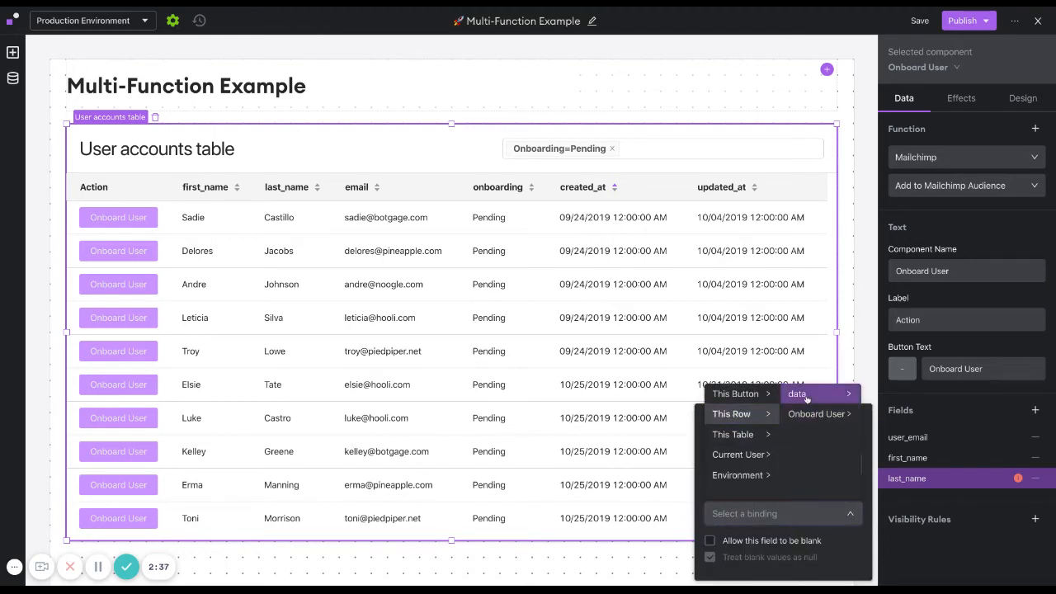
{"action": "mouse_move", "coordinate": [807, 398]}
{"action": "left_click", "coordinate": [893, 453]}
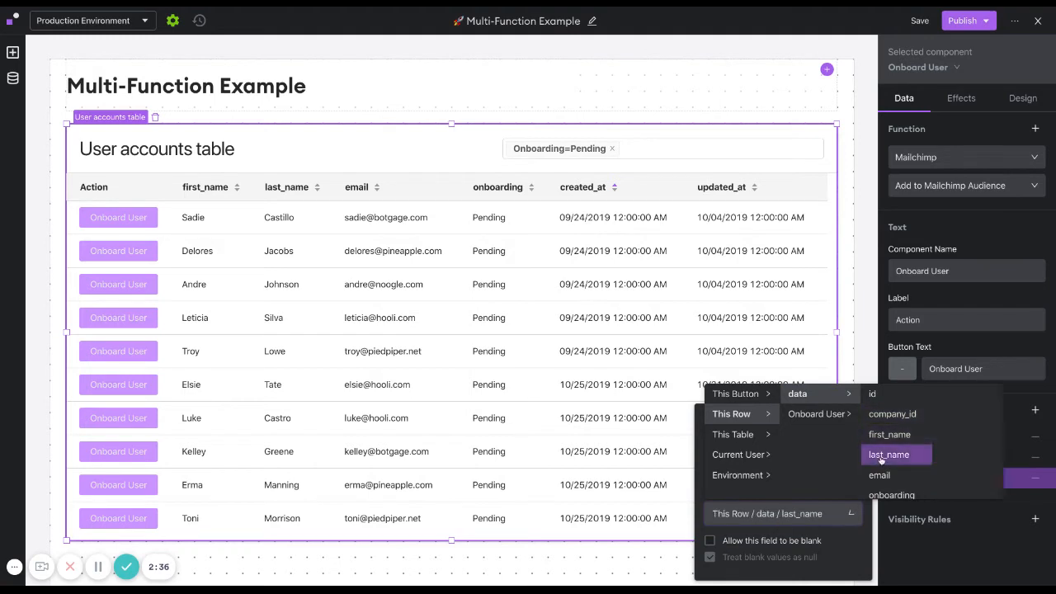
{"action": "left_click", "coordinate": [936, 556]}
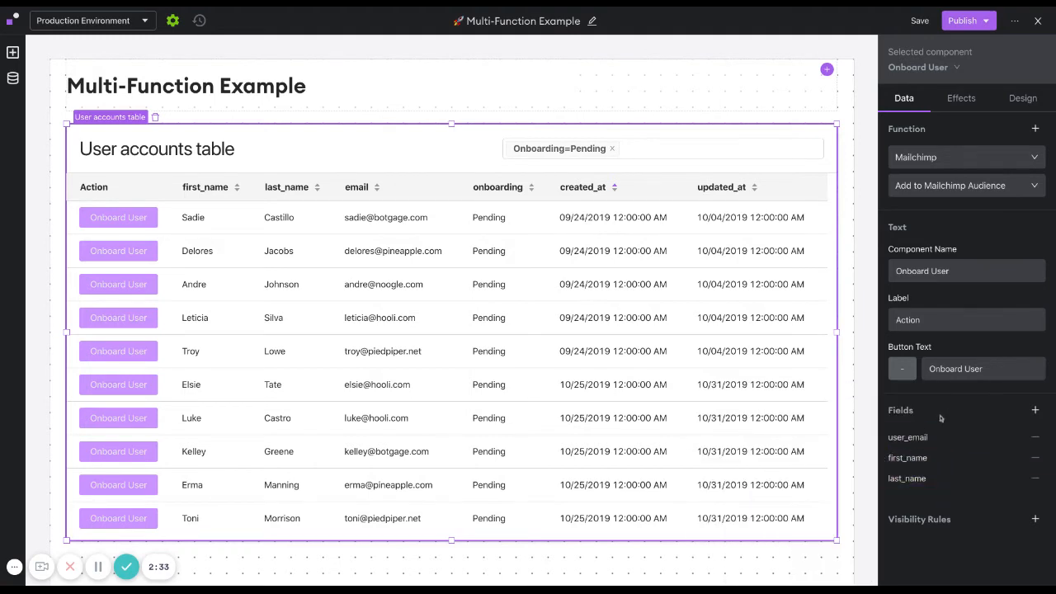
- Add a second function to the Onboard User button, using the Zendesk datasource and its Create User function
{"action": "left_click", "coordinate": [1038, 128]}
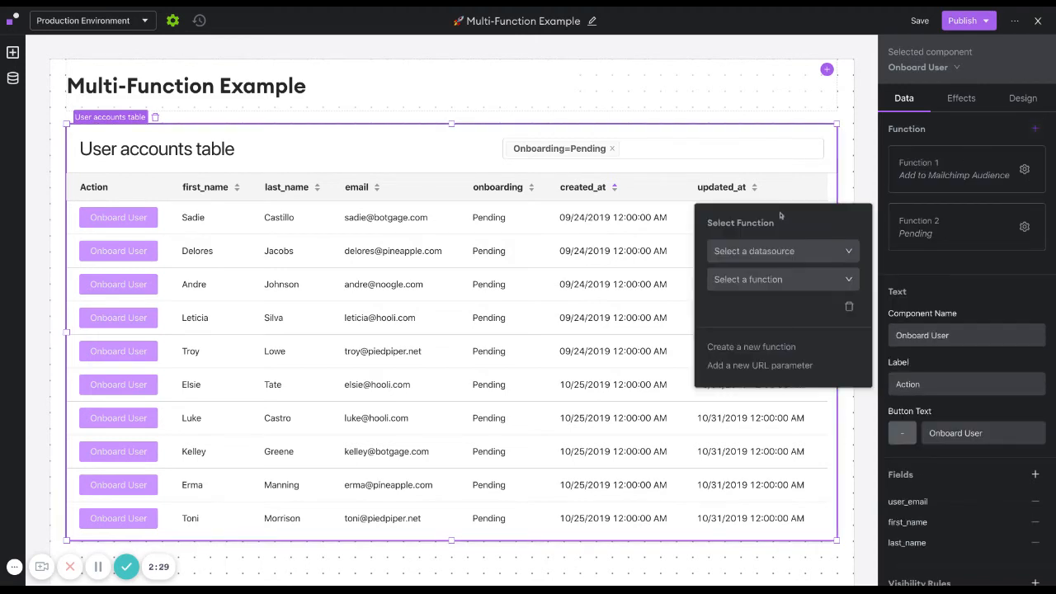
{"action": "left_click", "coordinate": [745, 253]}
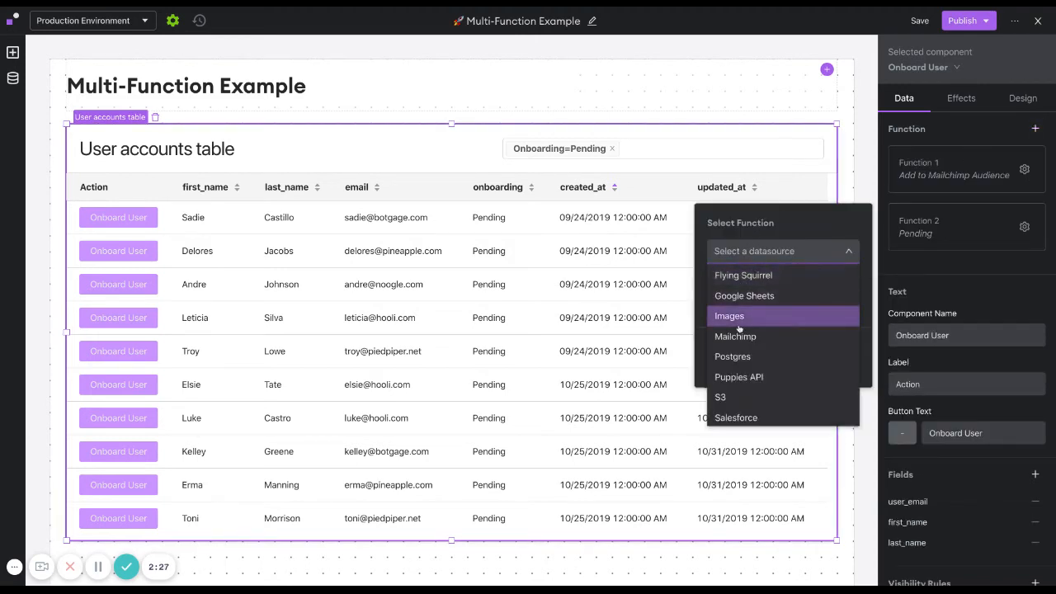
{"action": "scroll", "coordinate": [726, 330], "scroll_direction": "down", "scroll_amount": 3}
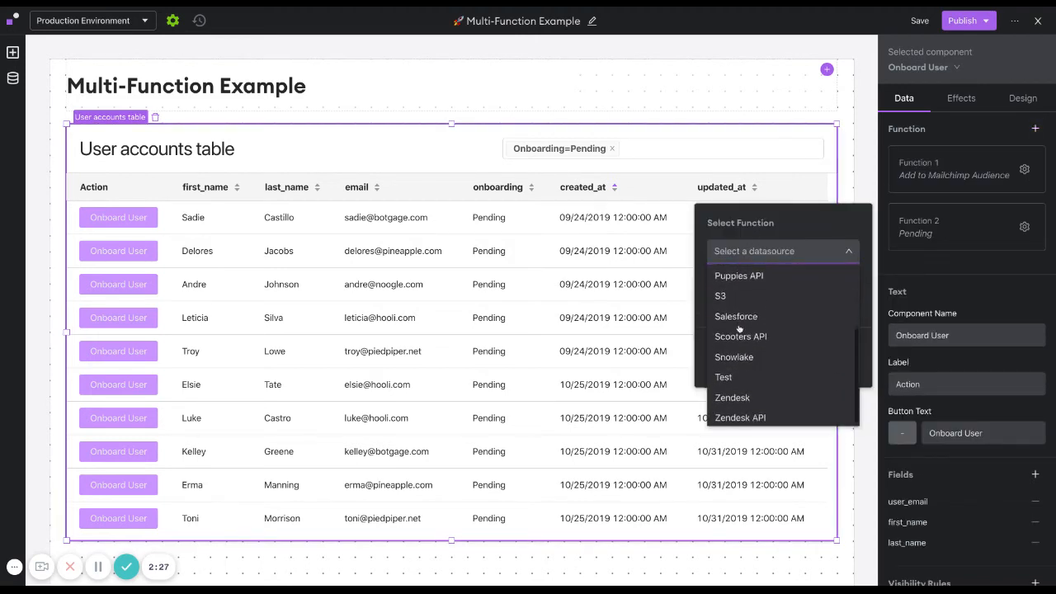
{"action": "left_click", "coordinate": [727, 400]}
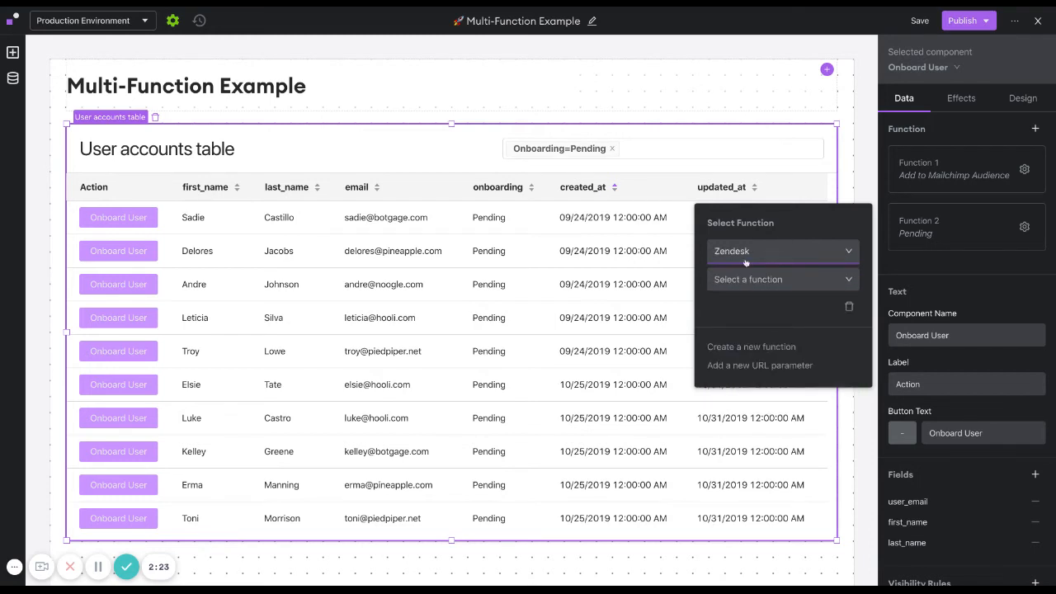
{"action": "left_click", "coordinate": [736, 280]}
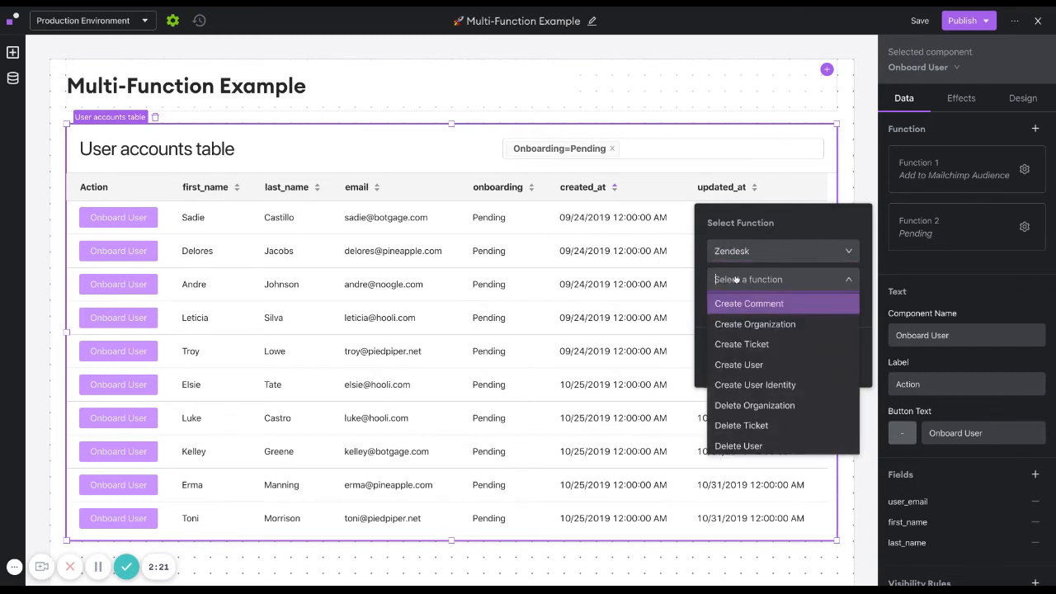
{"action": "left_click", "coordinate": [731, 367]}
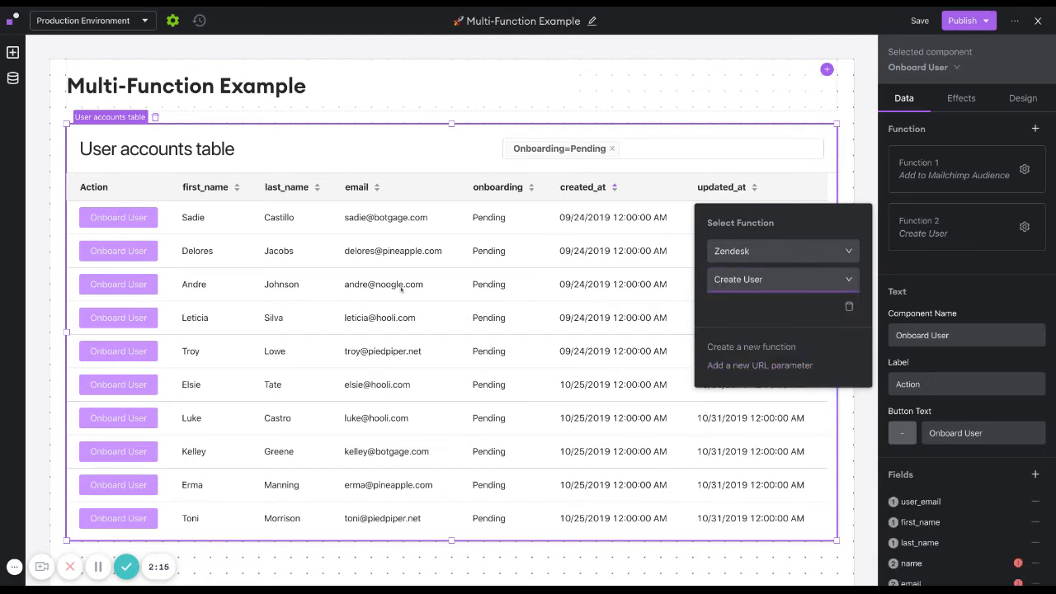
- Bind the Create User name field to the component value This Button / Last execution result / Add to Mailchimp Audience / full_name
{"action": "scroll", "coordinate": [968, 467], "scroll_direction": "down", "scroll_amount": 2}
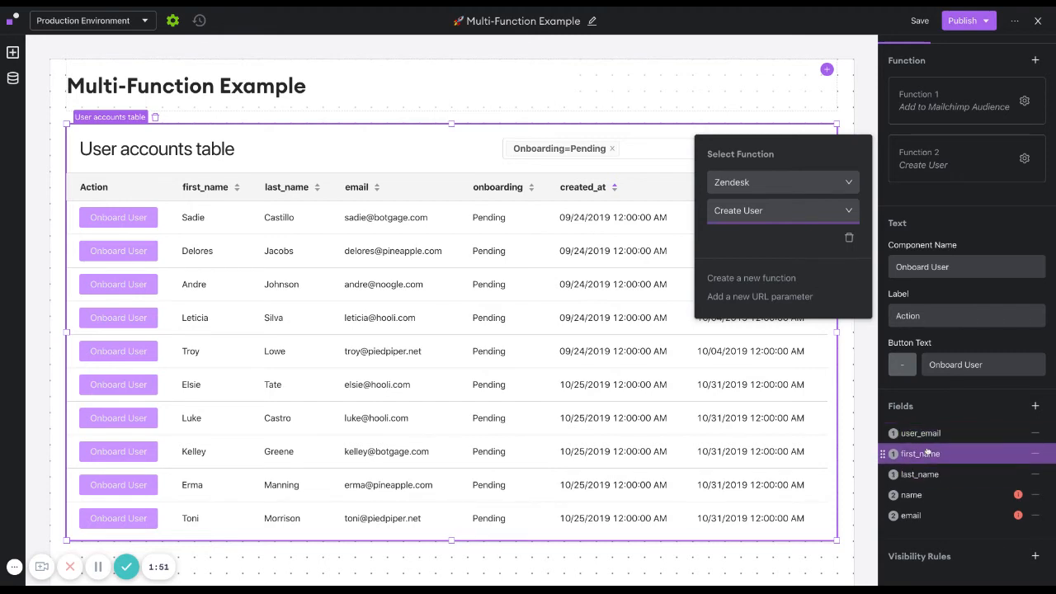
{"action": "left_click", "coordinate": [913, 495]}
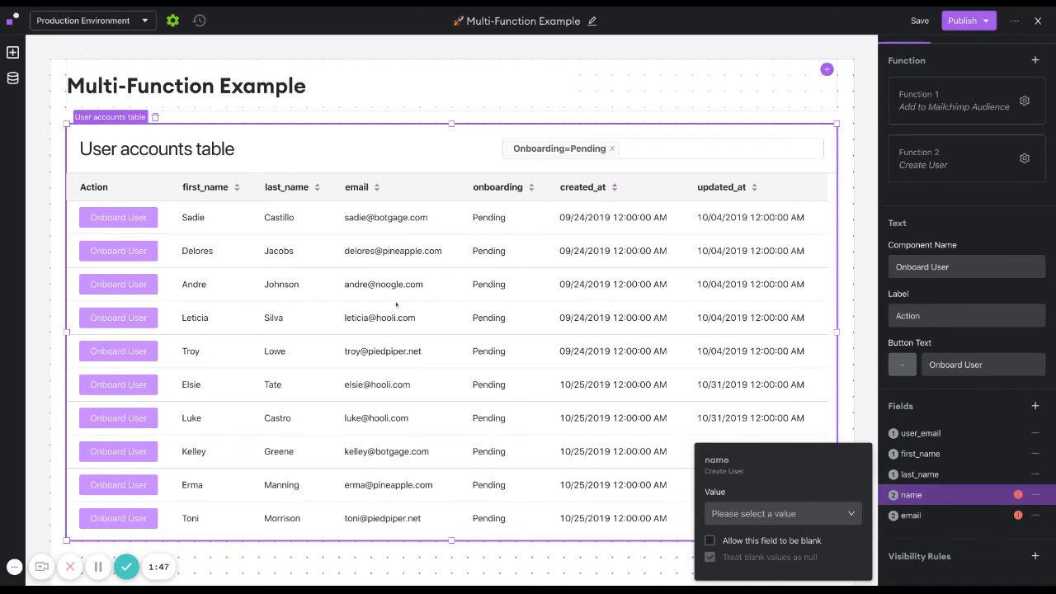
{"action": "left_click", "coordinate": [742, 520]}
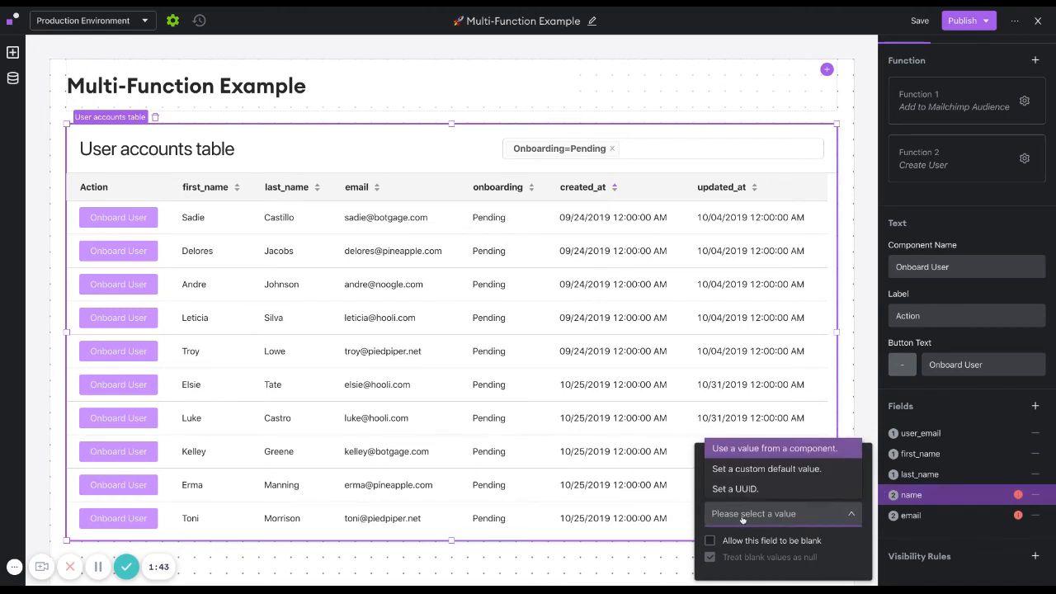
{"action": "left_click", "coordinate": [748, 448]}
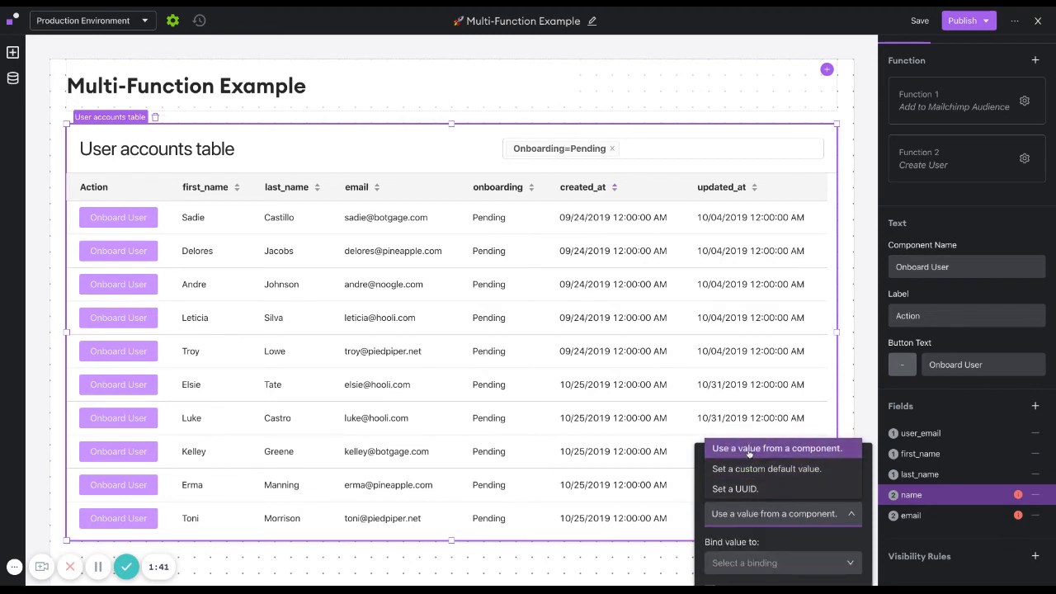
{"action": "left_click", "coordinate": [725, 515]}
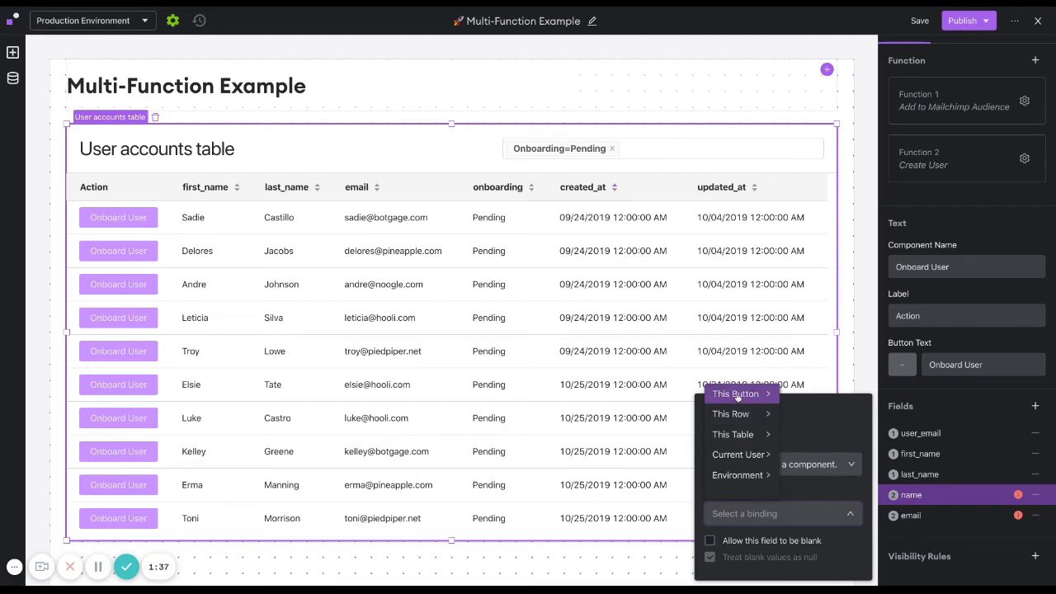
{"action": "mouse_move", "coordinate": [744, 397]}
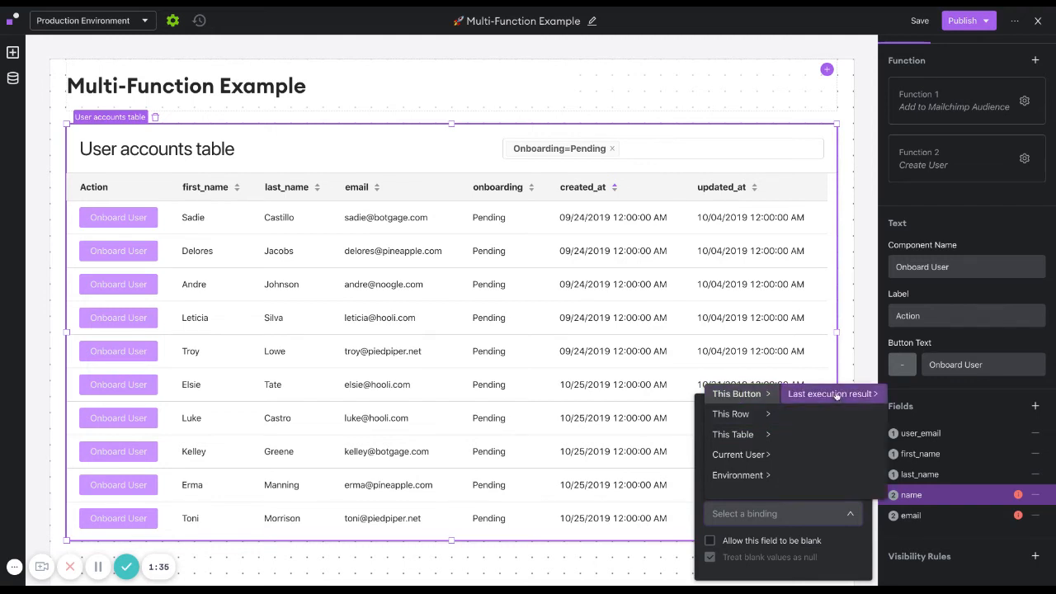
{"action": "mouse_move", "coordinate": [837, 396]}
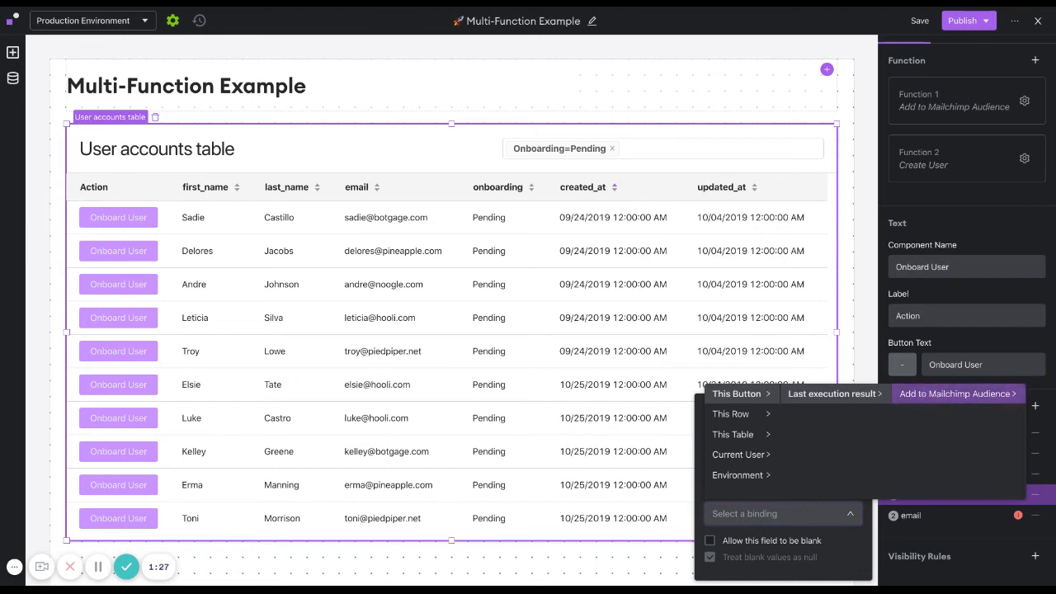
{"action": "left_click", "coordinate": [957, 394]}
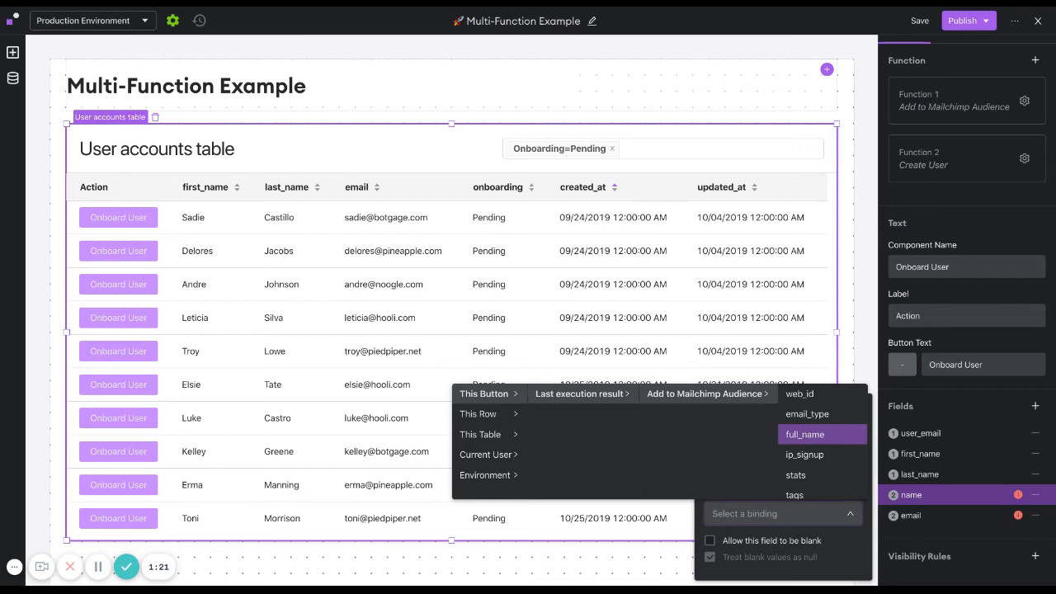
{"action": "scroll", "coordinate": [820, 435], "scroll_direction": "down", "scroll_amount": 2}
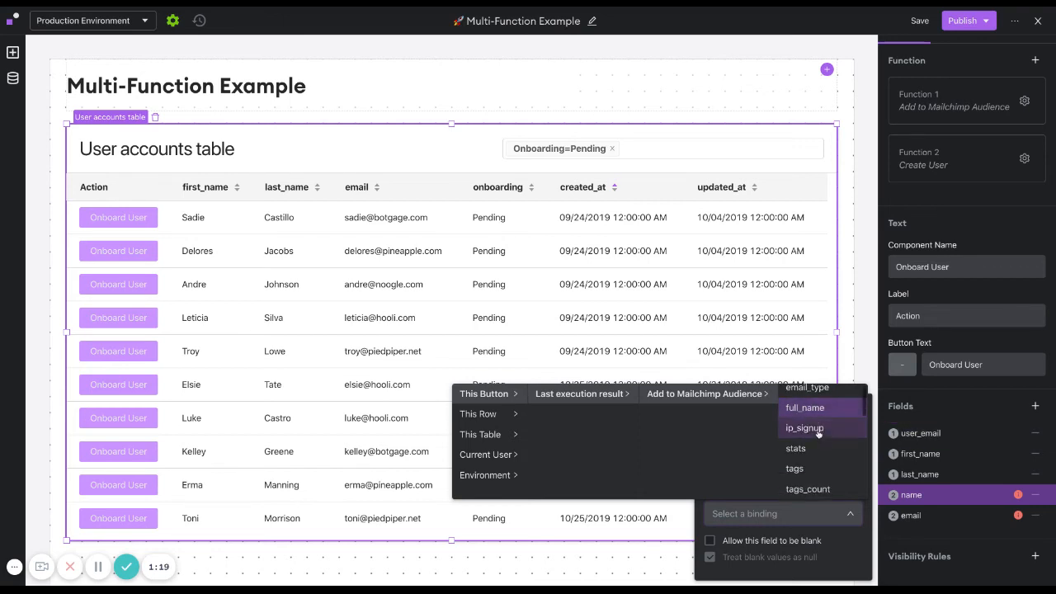
{"action": "scroll", "coordinate": [817, 425], "scroll_direction": "up", "scroll_amount": 2}
{"action": "left_click", "coordinate": [805, 409]}
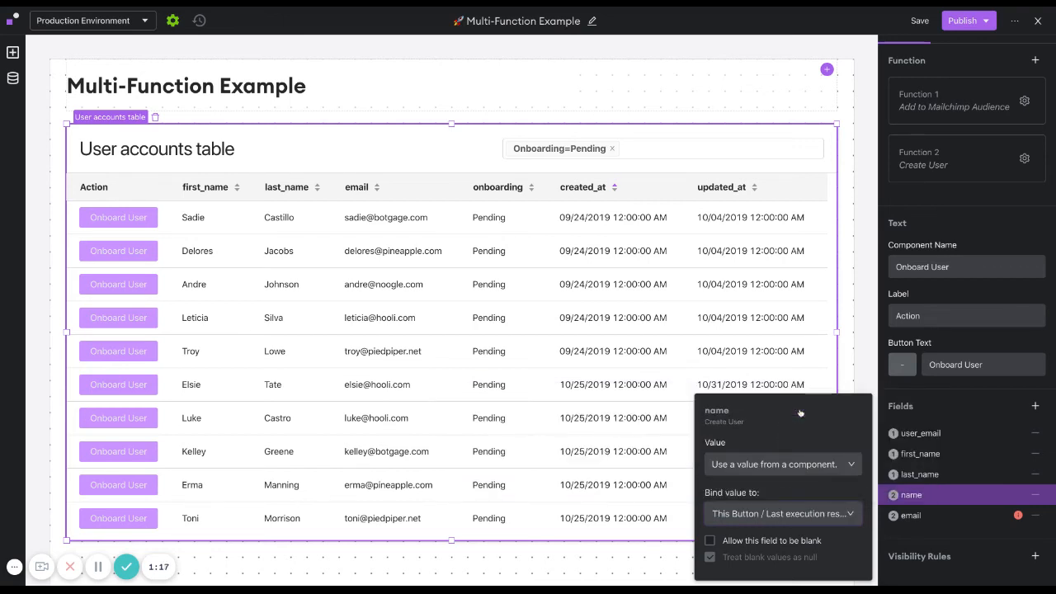
- Bind the Create User email field to the component value This Row / data / email
{"action": "left_click", "coordinate": [910, 520]}
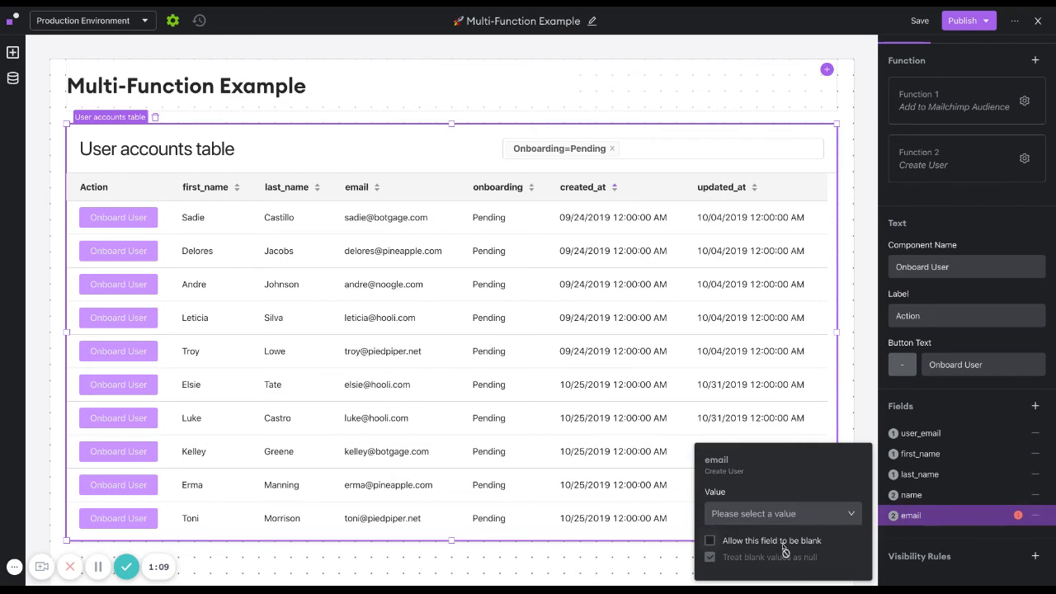
{"action": "left_click", "coordinate": [737, 513]}
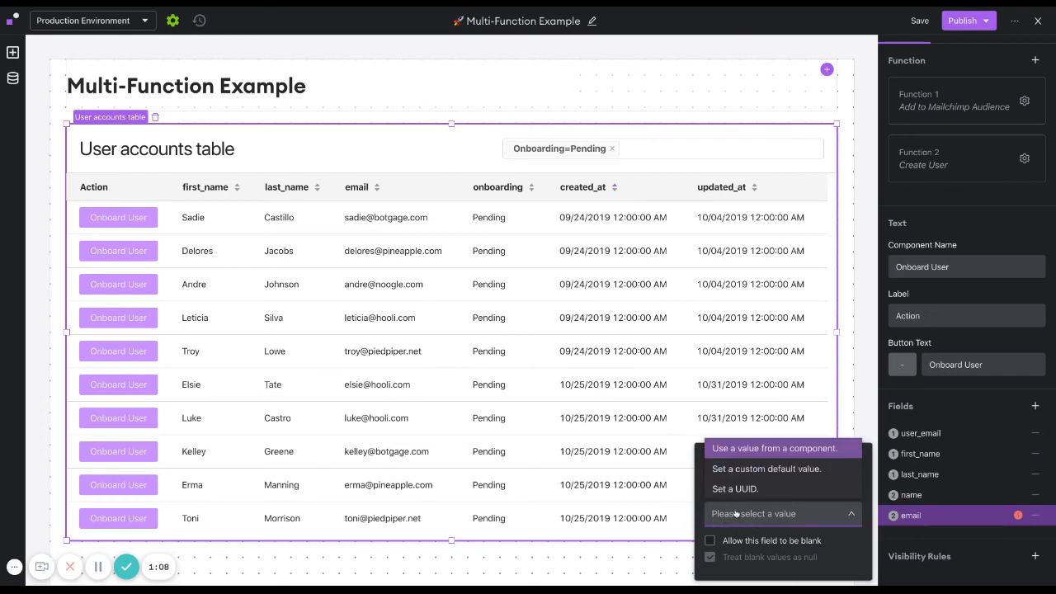
{"action": "left_click", "coordinate": [735, 450]}
{"action": "left_click", "coordinate": [730, 513]}
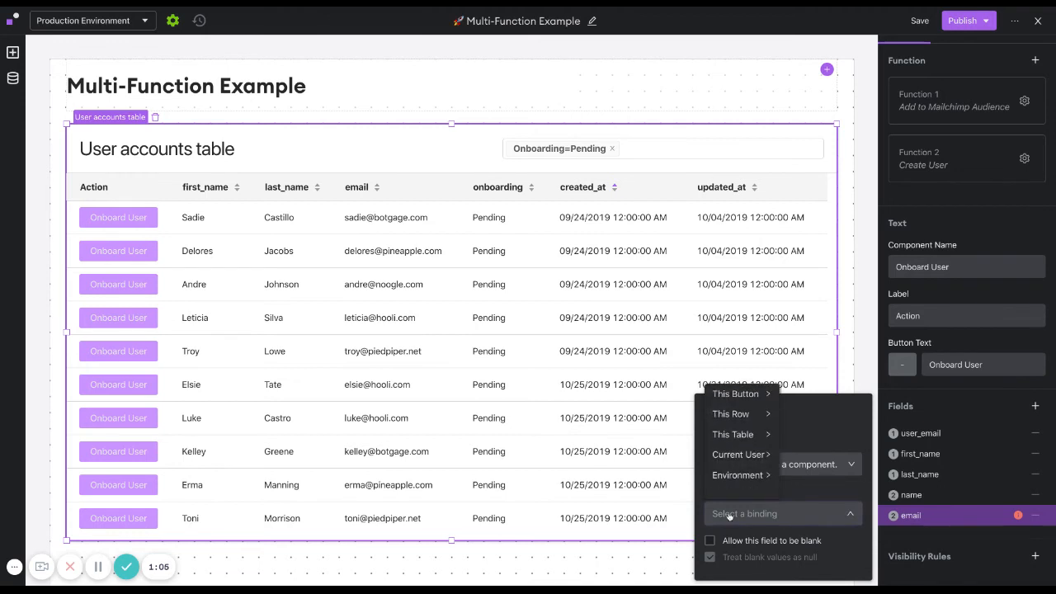
{"action": "left_click", "coordinate": [741, 414]}
{"action": "left_click", "coordinate": [832, 398]}
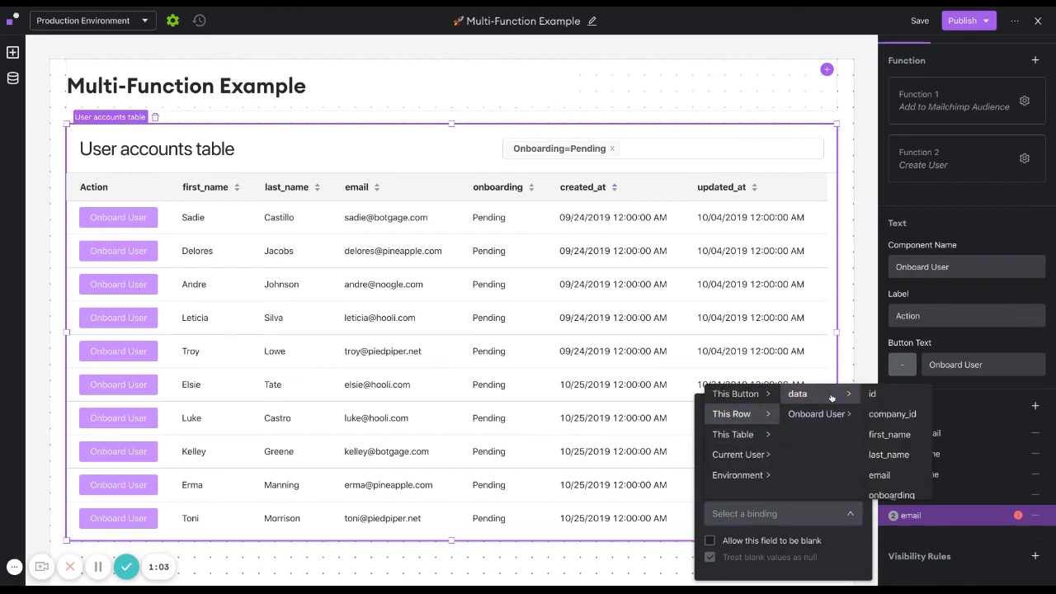
{"action": "left_click", "coordinate": [879, 476]}
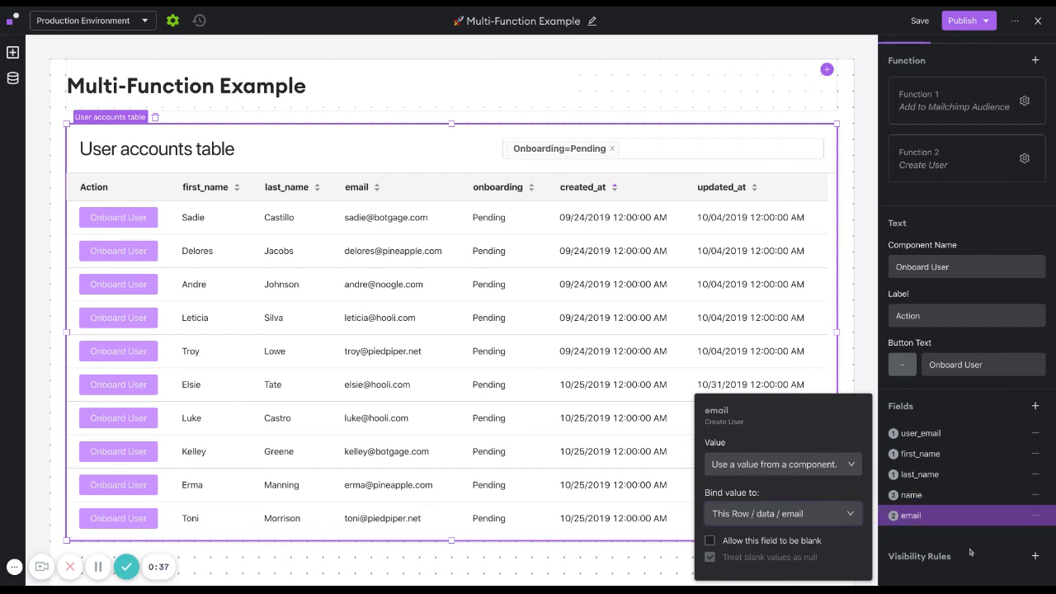
- Publish the space to the Production and Staging environments, then leave the editor and run Onboard User for the table's second row
{"action": "left_click", "coordinate": [987, 21]}
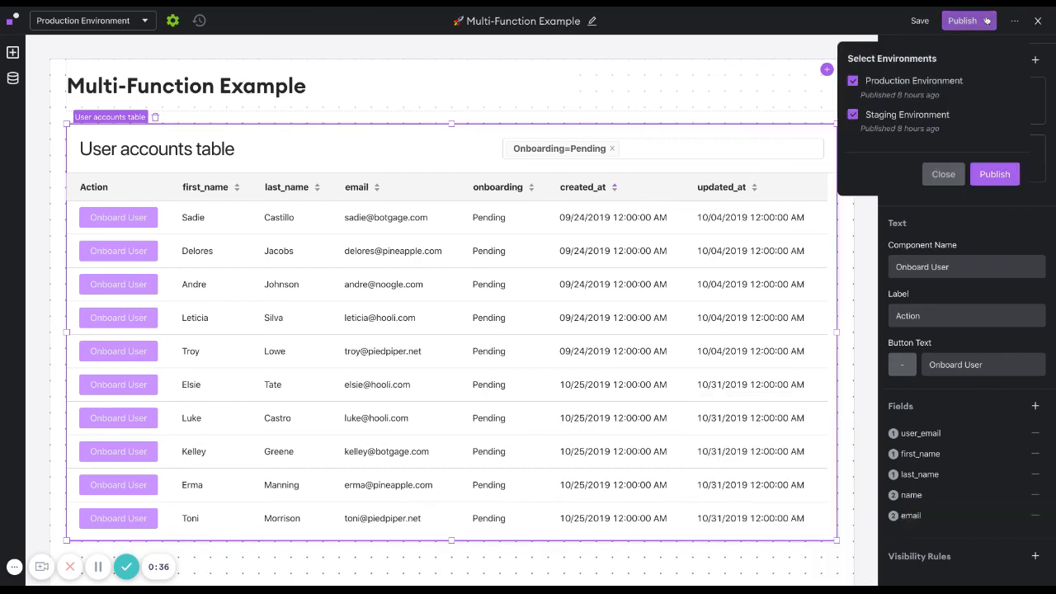
{"action": "left_click", "coordinate": [997, 174]}
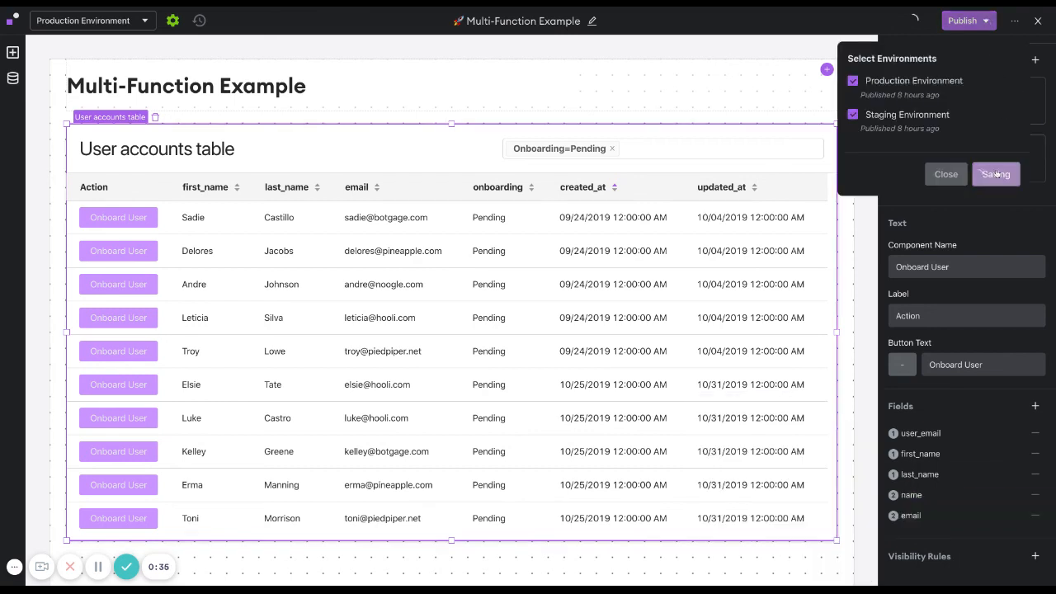
{"action": "left_click", "coordinate": [1038, 20]}
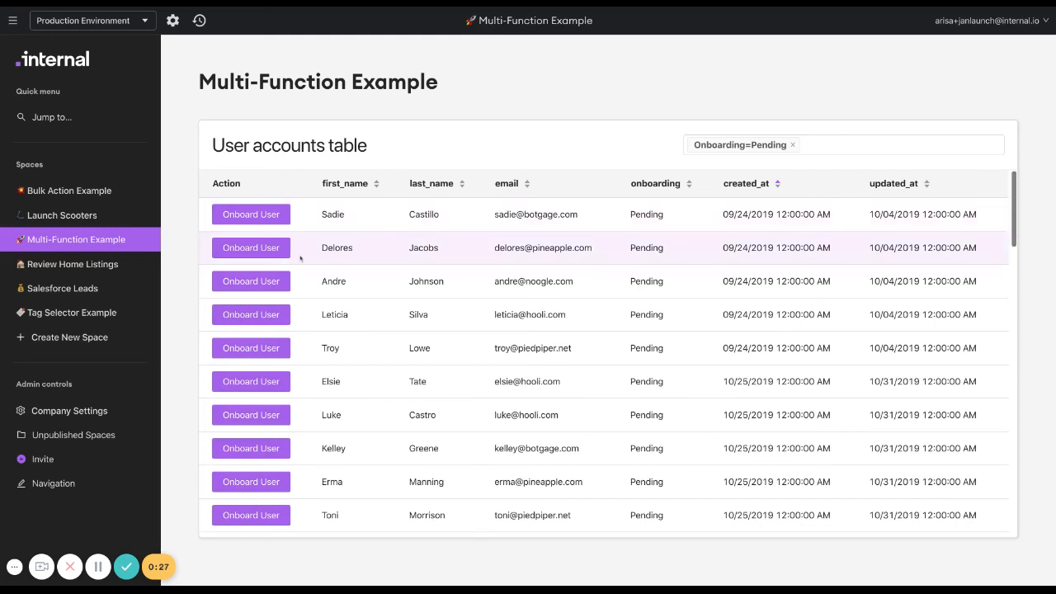
{"action": "left_click", "coordinate": [271, 252]}
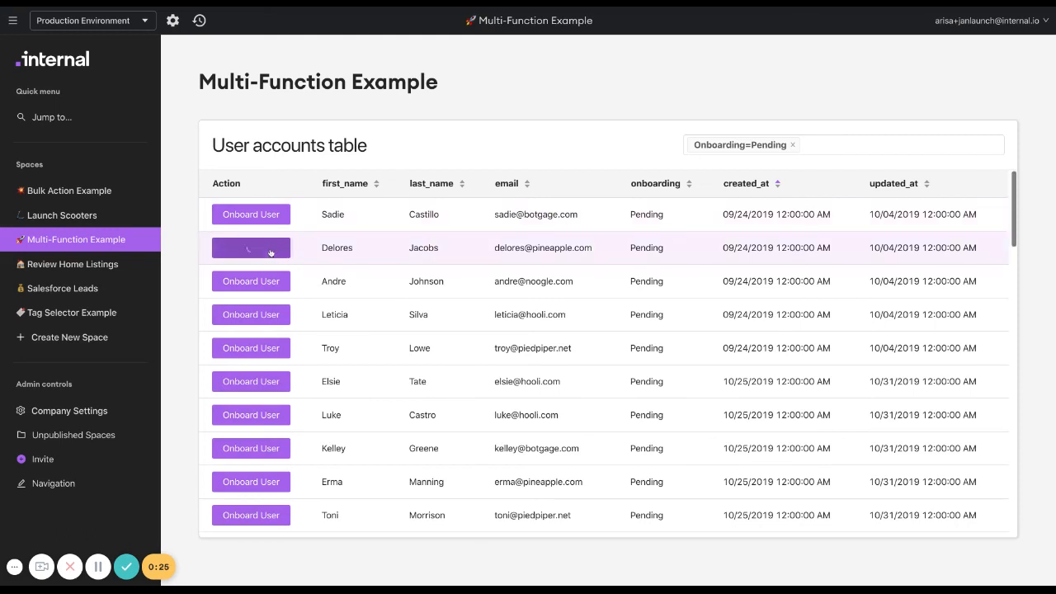